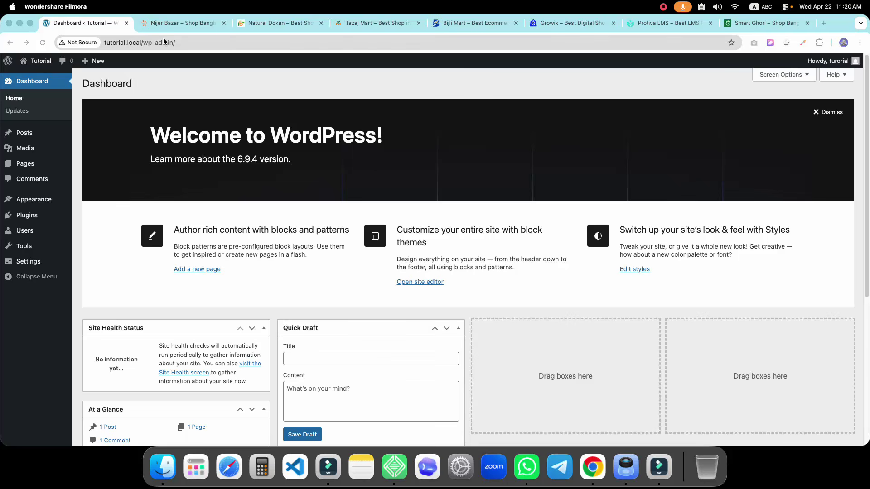
Look through the Nijer Bazar home page, from the banner and latest products to the footer.
left_click(167, 24)
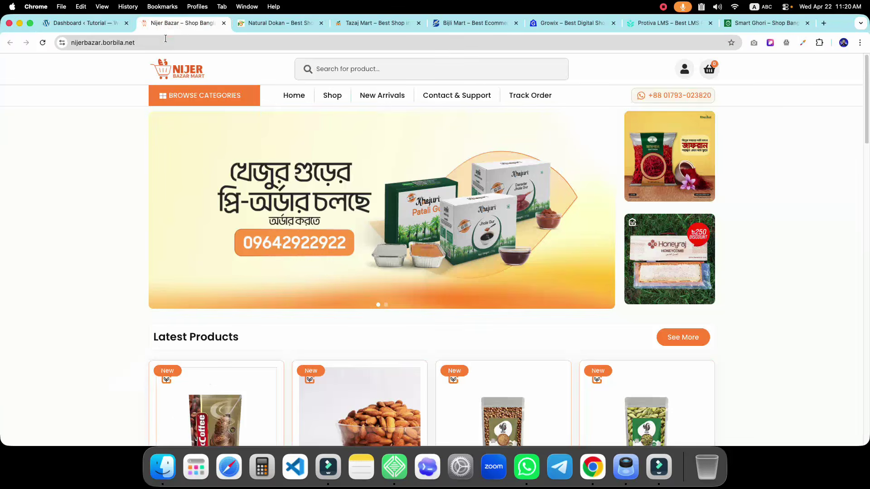
scroll(265, 178, "down", 5)
scroll(263, 176, "up", 5)
scroll(263, 173, "down", 10)
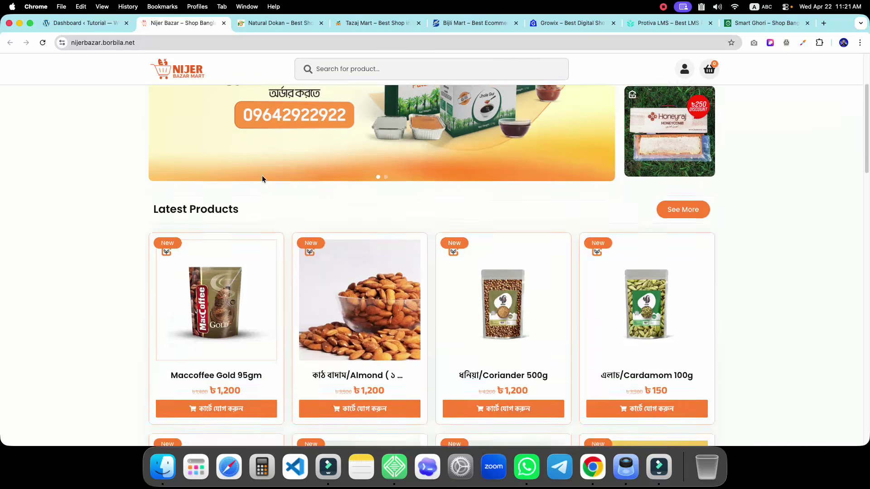
scroll(455, 231, "down", 3)
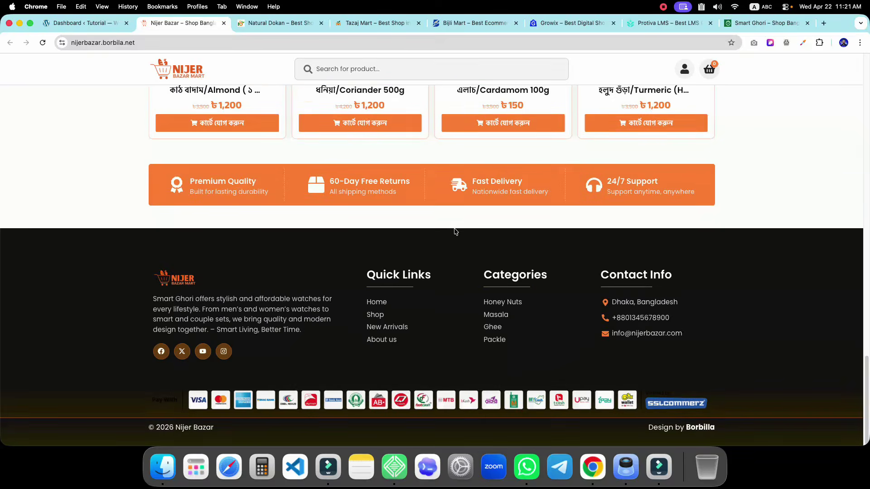
scroll(474, 249, "up", 15)
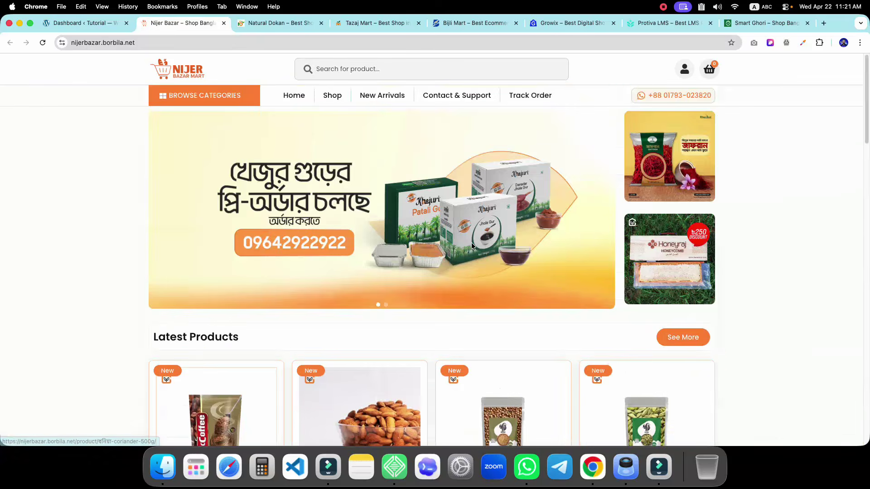
scroll(549, 254, "down", 8)
scroll(549, 253, "down", 5)
scroll(586, 268, "up", 10)
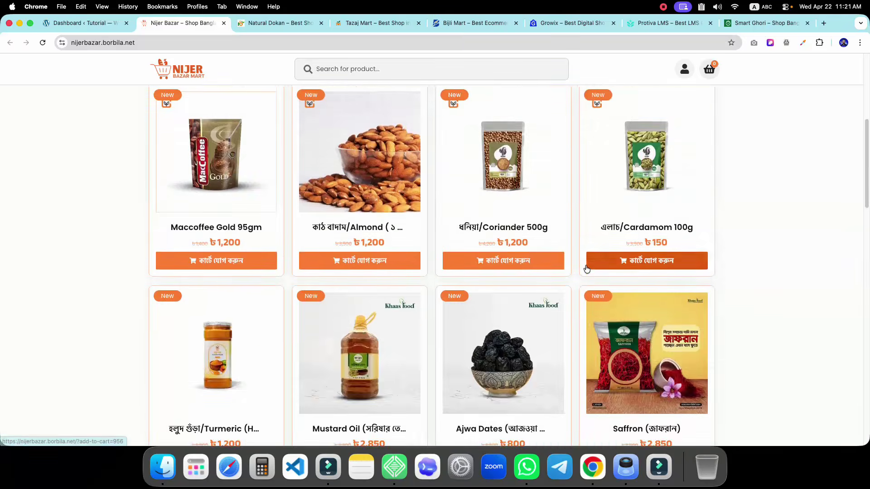
scroll(586, 268, "down", 5)
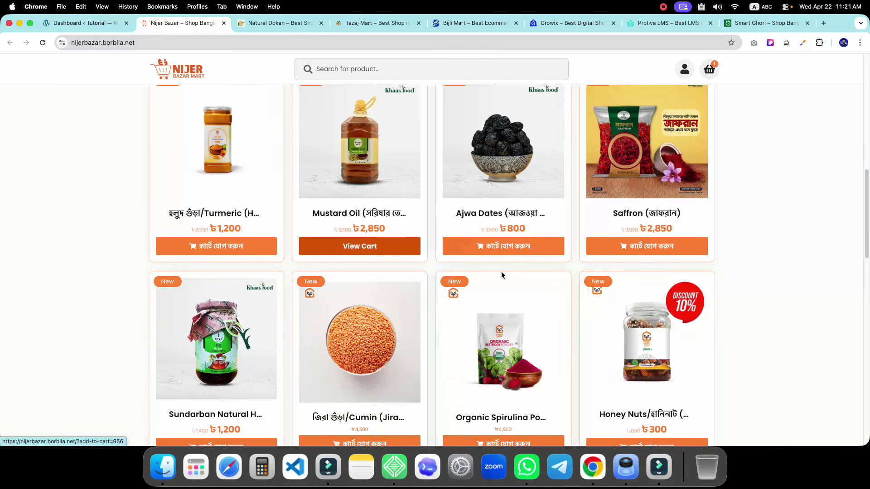
Add Maccoffee Gold 95gm to the Nijer Bazar cart and proceed to its checkout page.
left_click(343, 237)
left_click(348, 248)
left_click(349, 248)
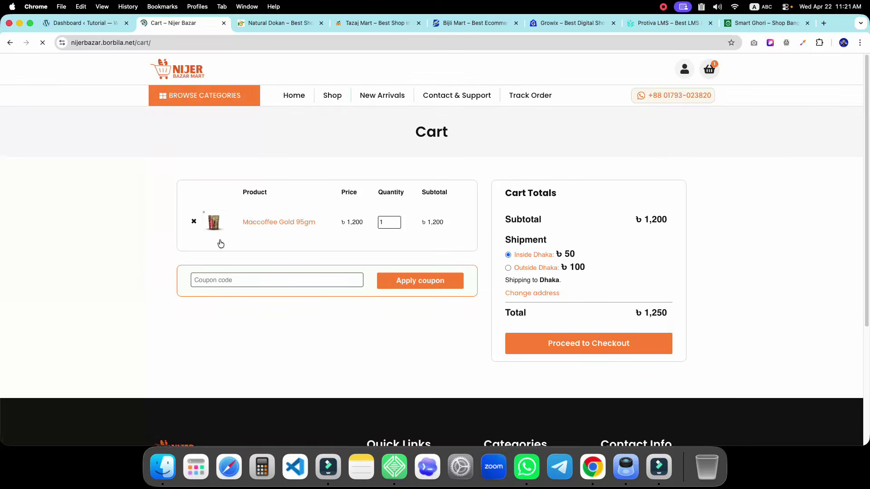
left_click(594, 350)
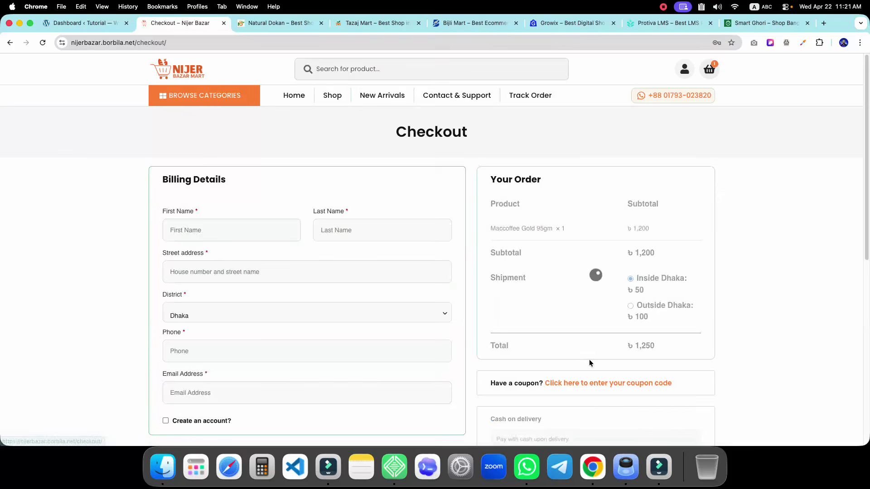
scroll(345, 305, "down", 6)
scroll(388, 305, "up", 6)
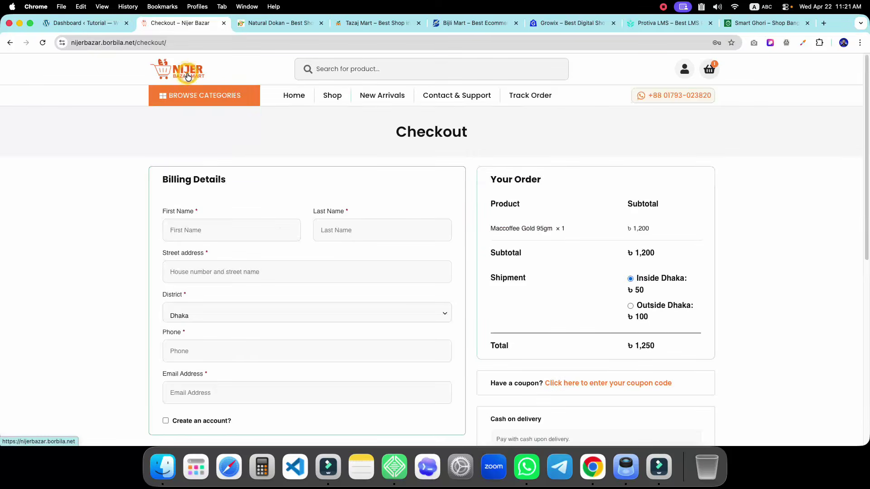
scroll(233, 218, "down", 10)
scroll(233, 218, "up", 6)
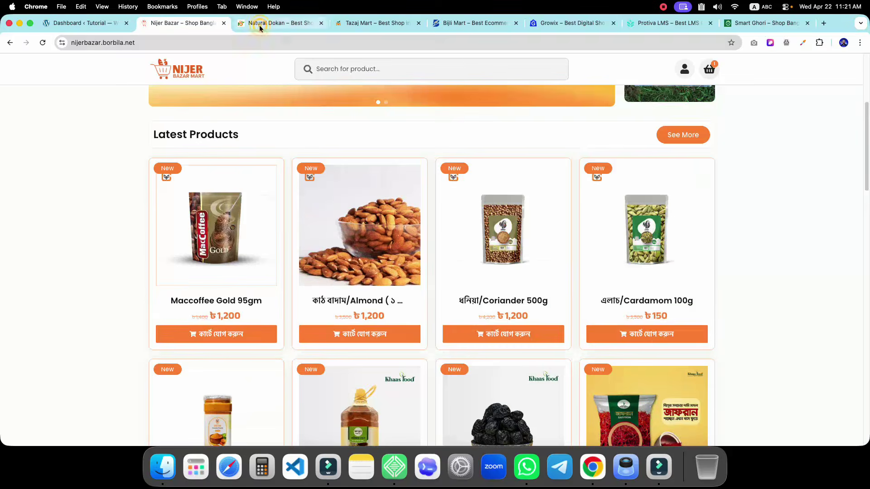
Switch to the Natural Dokan store and buy the Sundarban honey through Buy Now, reaching the checkout page.
left_click(260, 25)
scroll(352, 271, "down", 10)
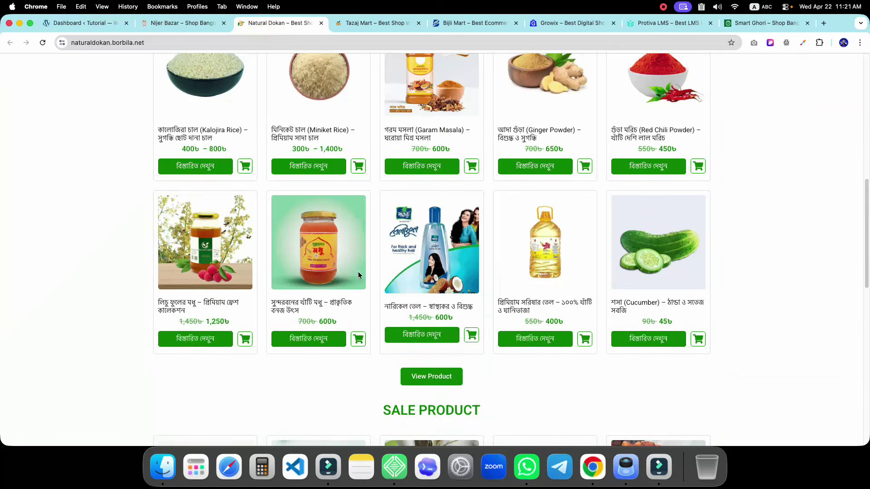
left_click(311, 268)
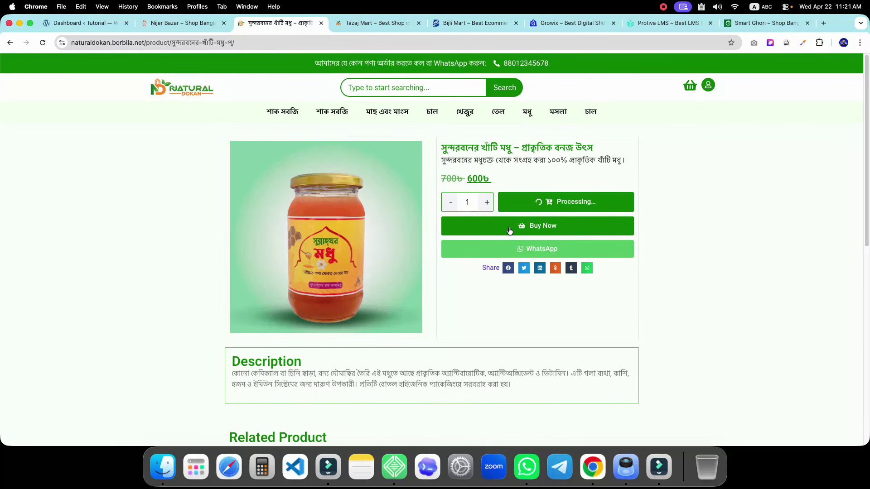
left_click(535, 228)
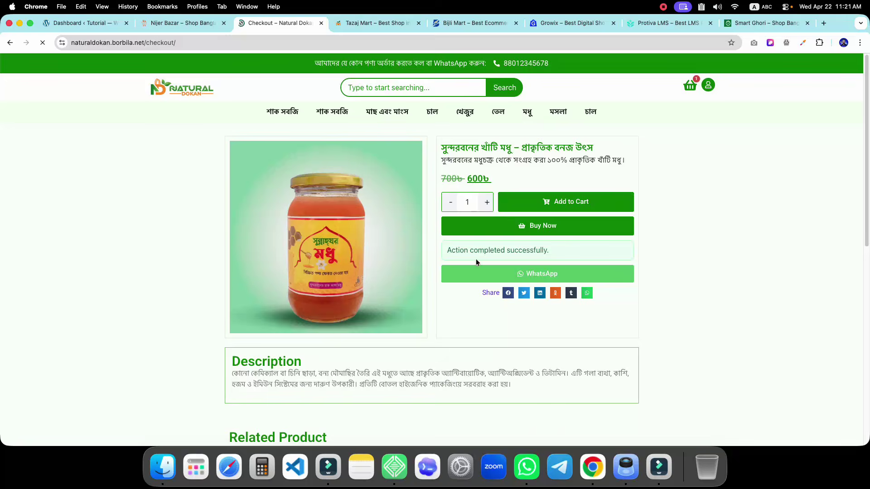
scroll(476, 279, "down", 10)
scroll(475, 282, "up", 10)
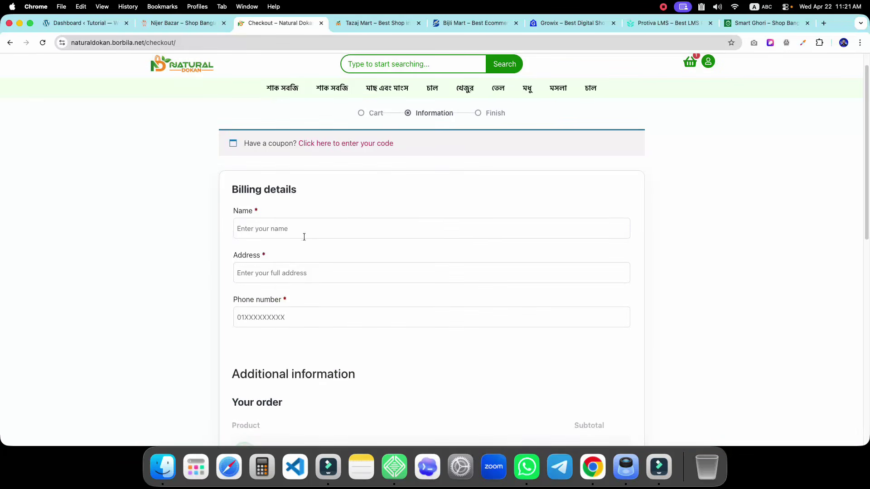
Examine the name, address and phone number fields and the order section of the Natural Dokan checkout.
left_click(303, 232)
left_click(259, 272)
left_click(250, 316)
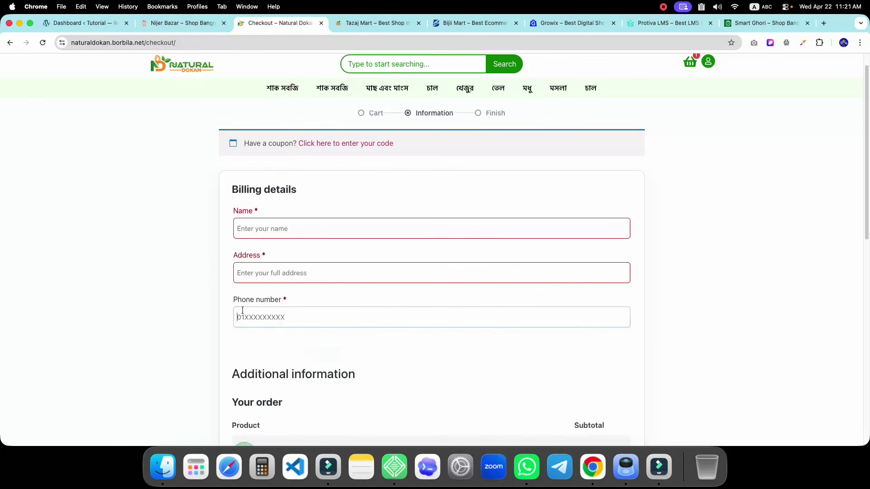
scroll(250, 310, "down", 10)
scroll(340, 246, "up", 10)
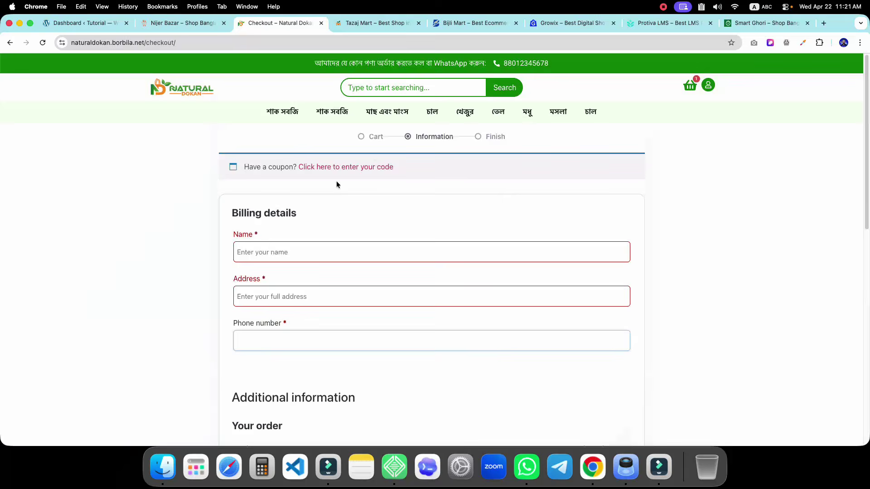
left_click(271, 113)
Switch to the Tazaj Mart store and look through its banner, category section and product listings.
key("ctrl+Tab")
scroll(195, 205, "down", 15)
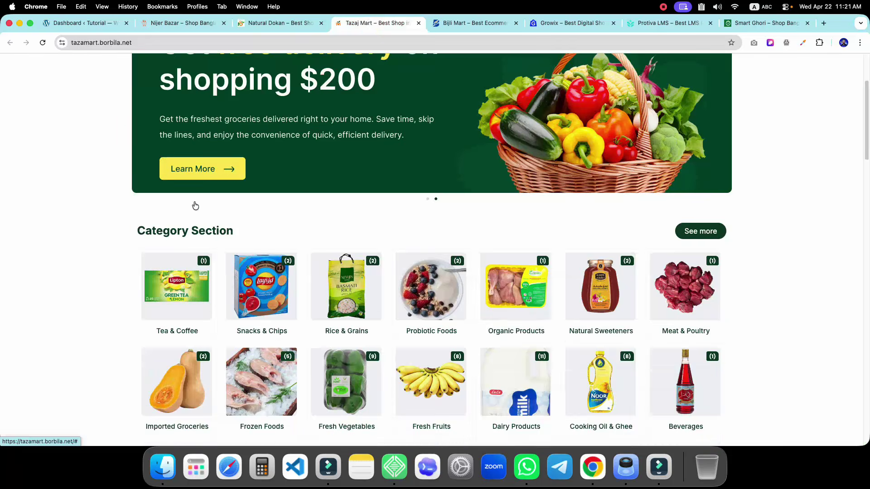
scroll(195, 202, "down", 10)
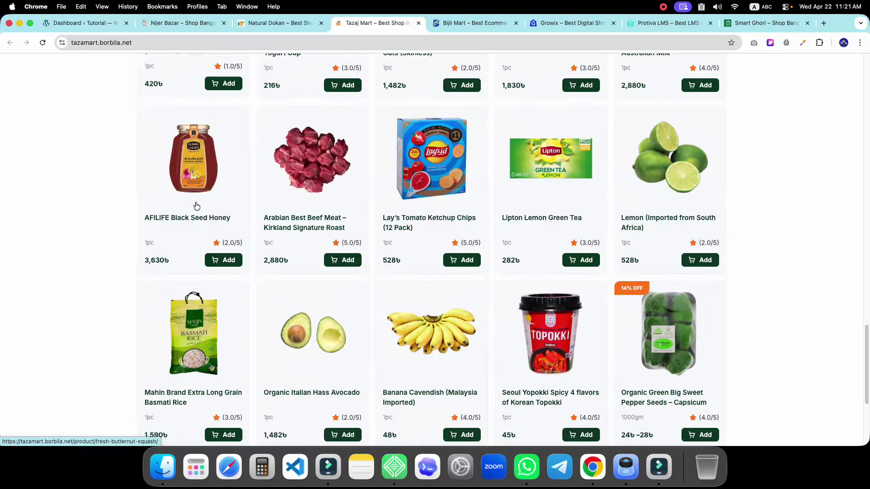
scroll(299, 227, "up", 20)
scroll(299, 227, "up", 5)
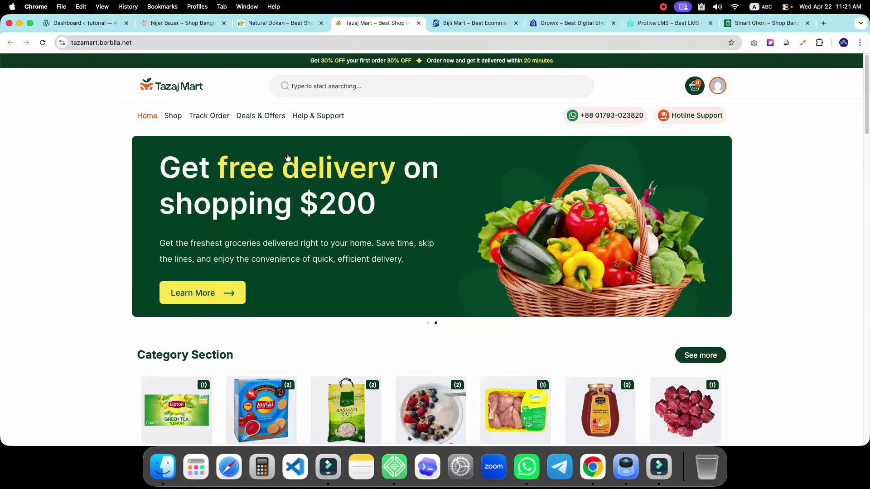
Switch to the BijliMart store and look through its categories, desktop section and product listings.
left_click(453, 24)
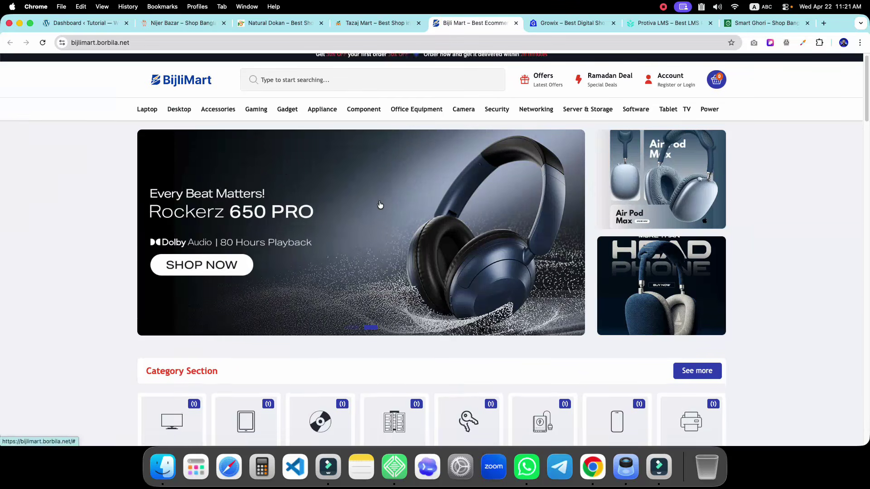
scroll(378, 201, "down", 8)
scroll(374, 201, "down", 15)
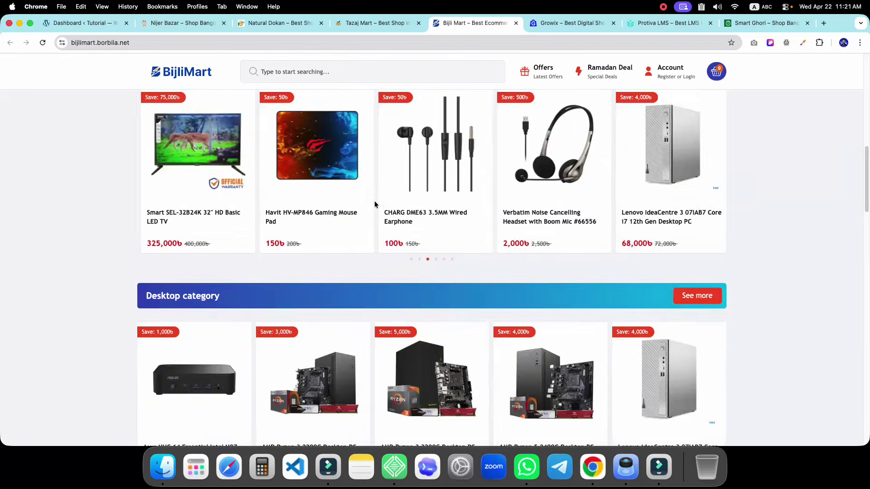
scroll(374, 200, "down", 10)
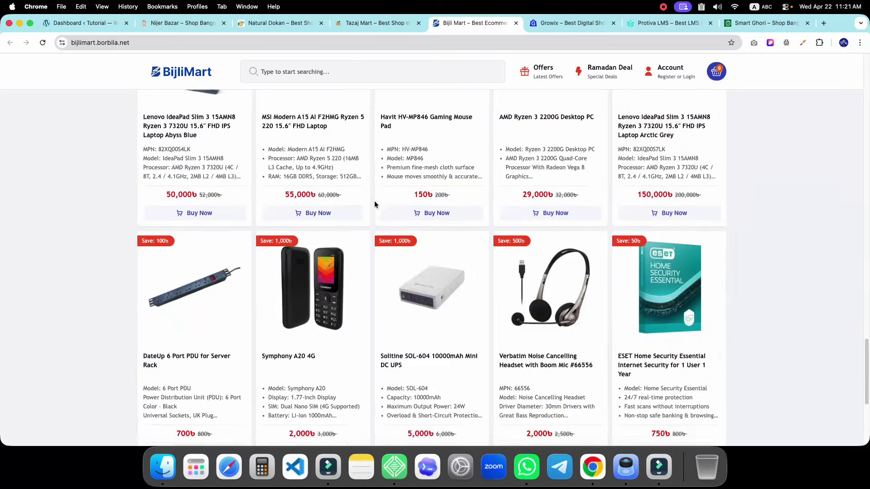
Switch to the Growix store and look through its Best Deals and Microsoft Windows product sections.
left_click(563, 23)
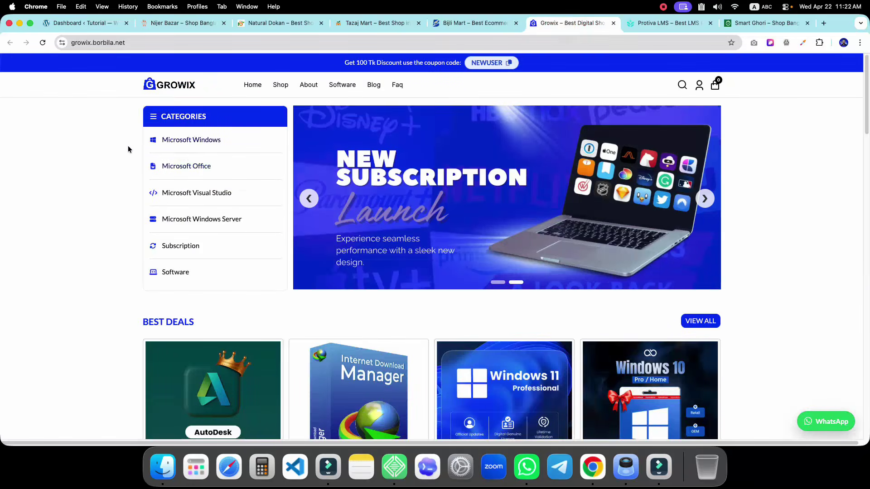
scroll(171, 159, "down", 5)
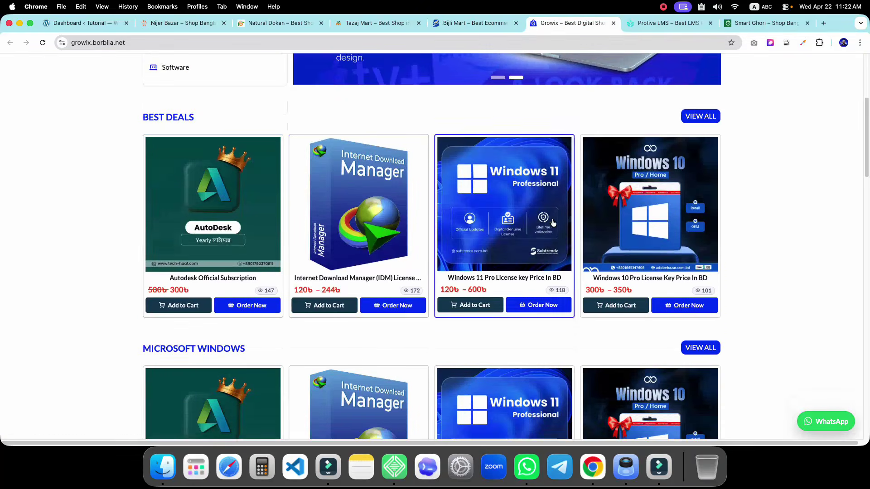
scroll(552, 222, "down", 3)
scroll(351, 248, "up", 1)
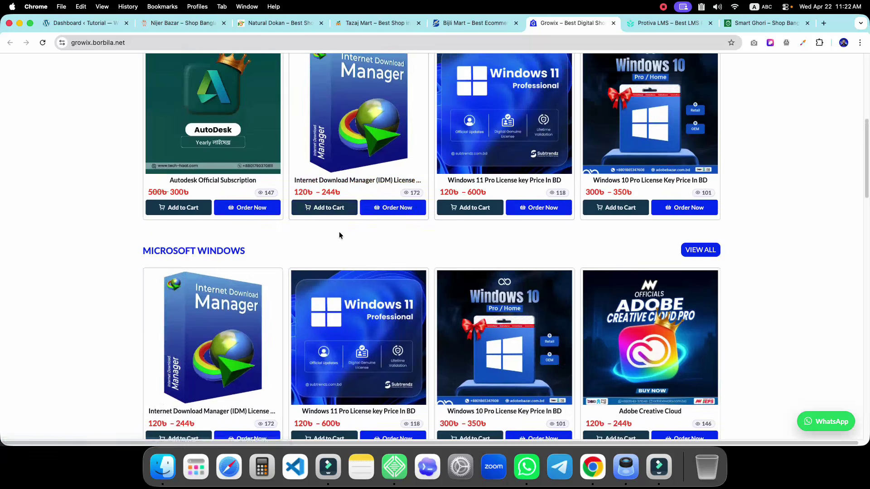
scroll(348, 244, "down", 3)
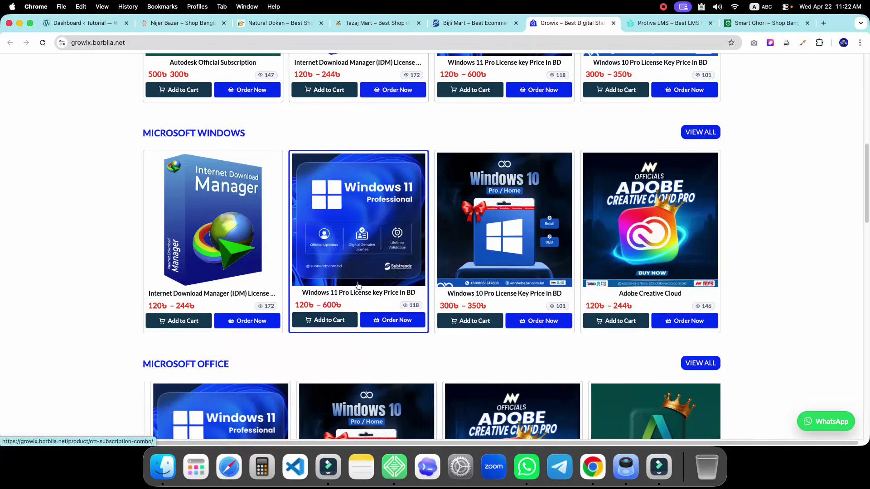
Check the license choices for adding Windows 11 Pro to the cart, trying Retail, and close the selection window.
left_click(317, 325)
left_click(330, 315)
left_click(331, 314)
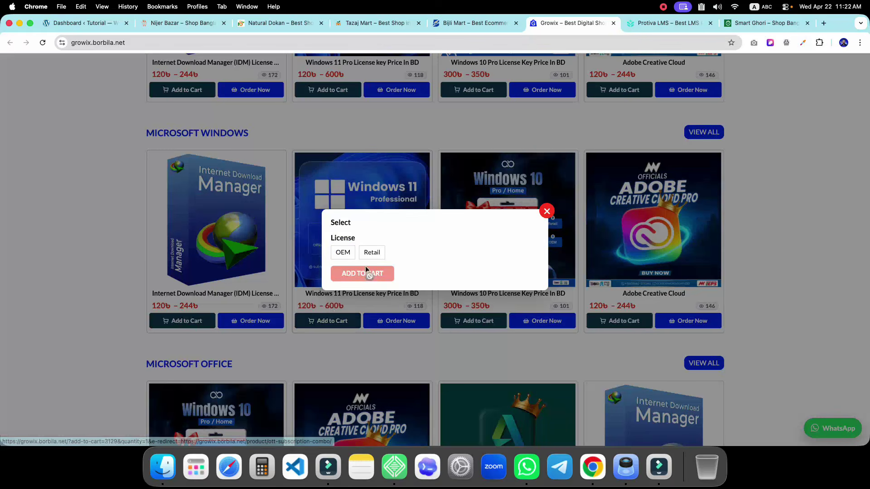
left_click(366, 252)
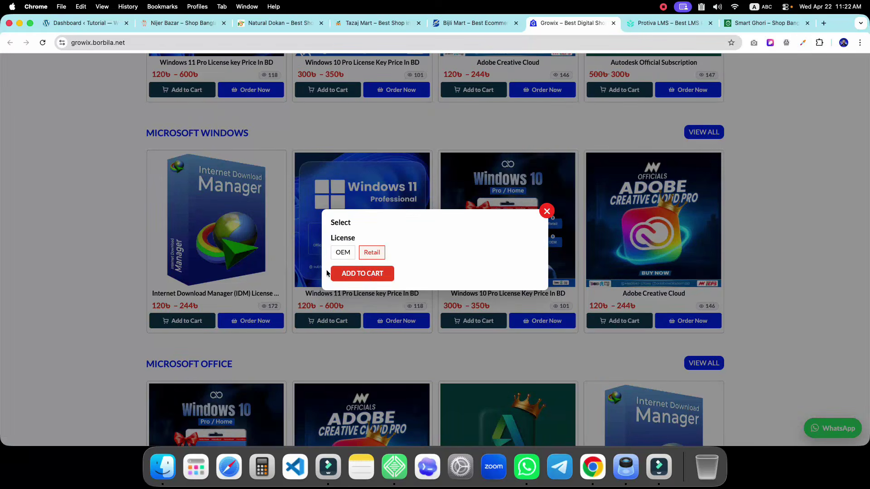
left_click(547, 211)
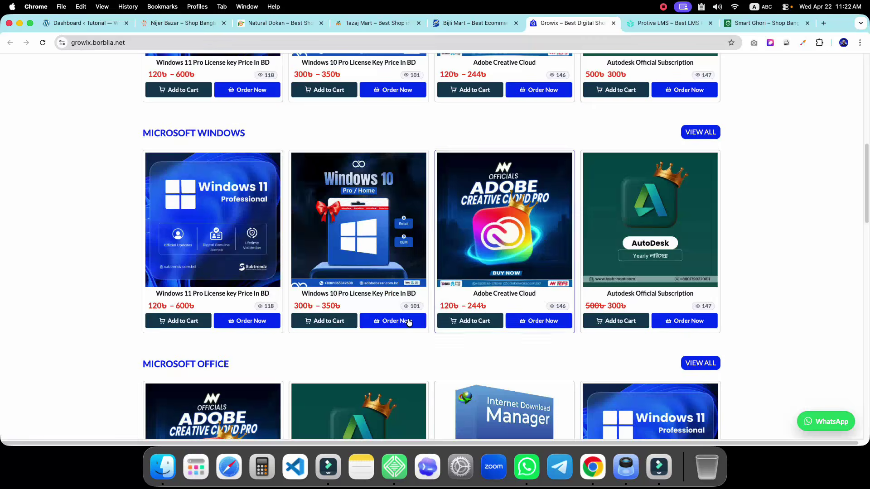
Order the Windows 10 Pro license key with the OEM license option and go to checkout.
left_click(402, 320)
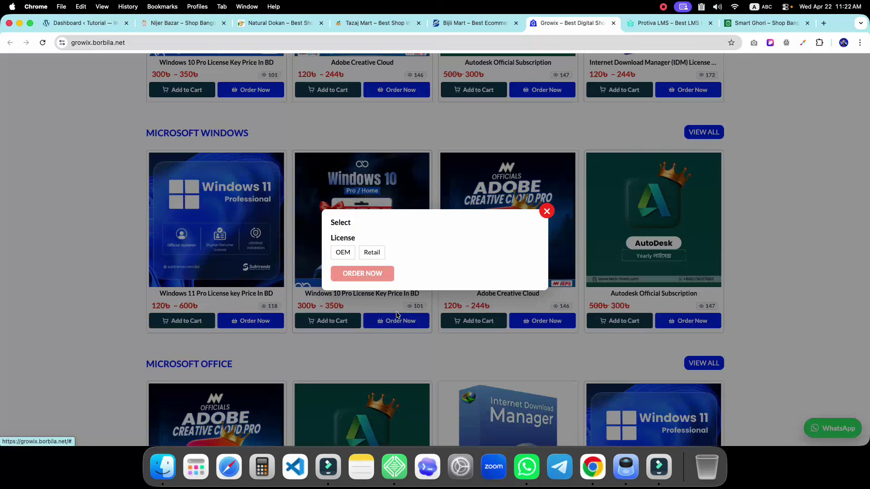
left_click(347, 253)
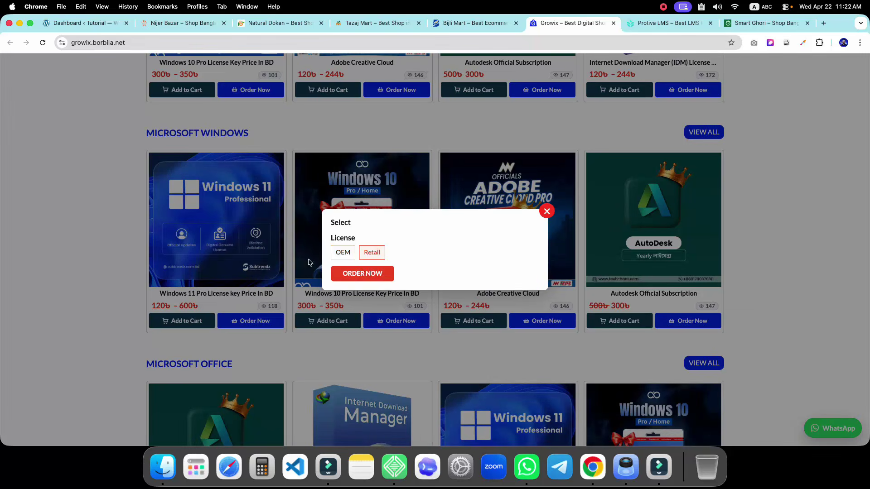
left_click(343, 252)
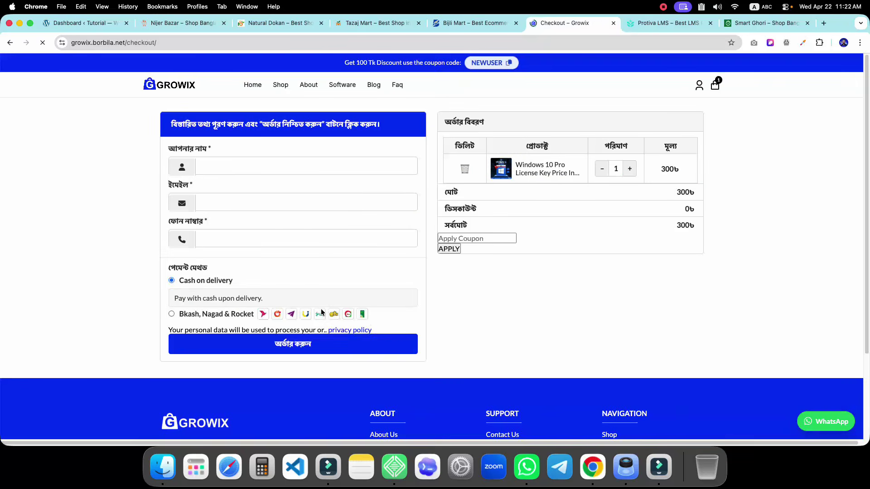
Examine the customer name, email and phone number fields of the Growix checkout form.
left_click(206, 165)
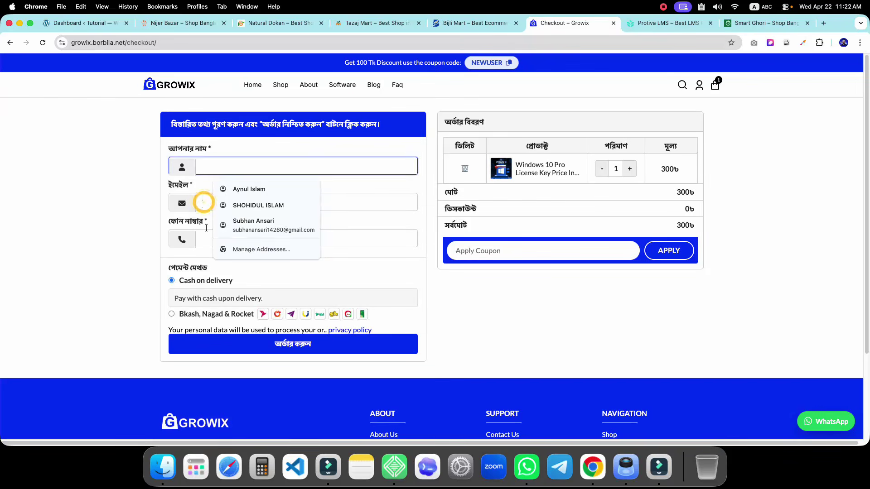
left_click(204, 203)
left_click(204, 238)
left_click(139, 333)
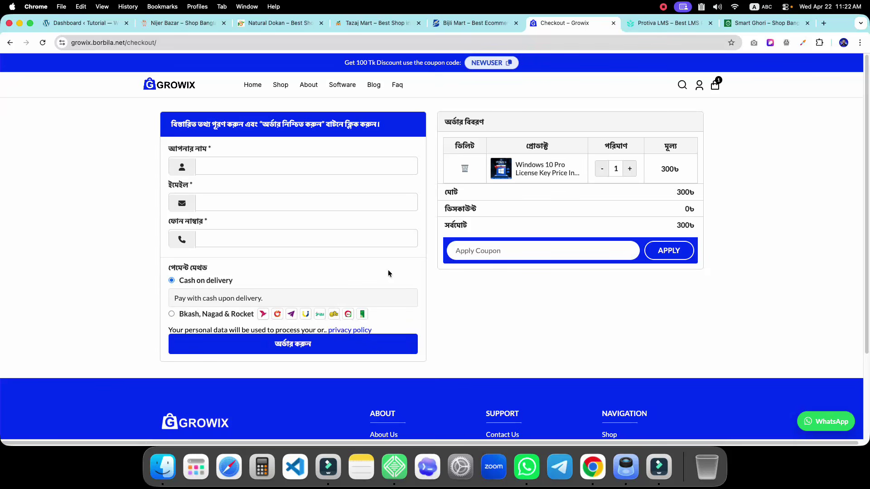
left_click(205, 199)
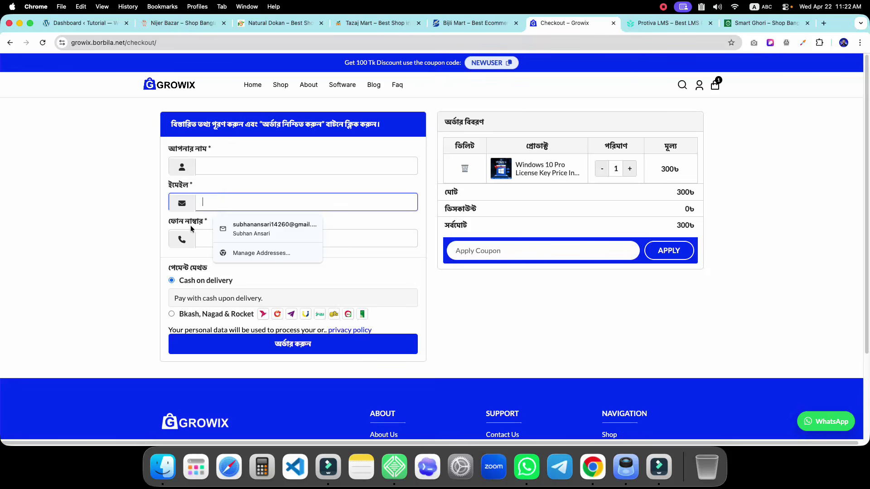
Return to the Growix home page, and switch to the Protiva LMS site to look through its page.
left_click(154, 84)
left_click(637, 25)
scroll(431, 292, "down", 20)
scroll(430, 292, "down", 10)
Switch to the Smart Ghori watch store and look through its home page from banner to footer.
left_click(766, 23)
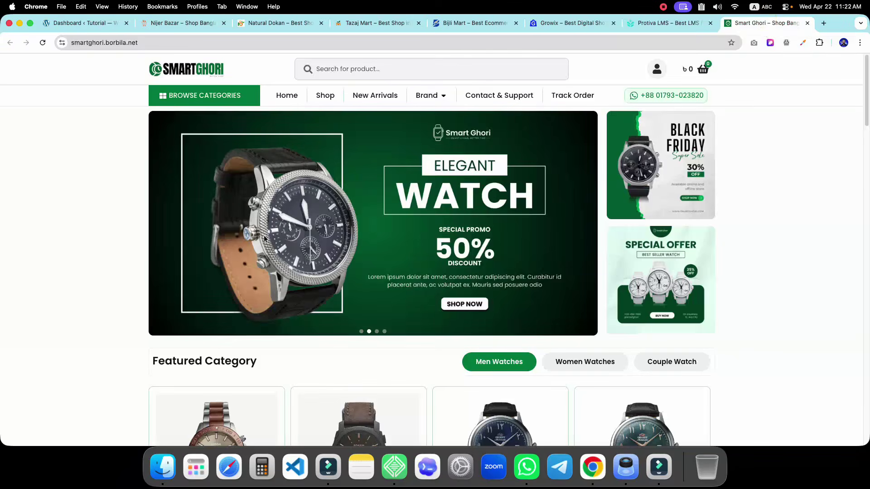
scroll(264, 235, "down", 20)
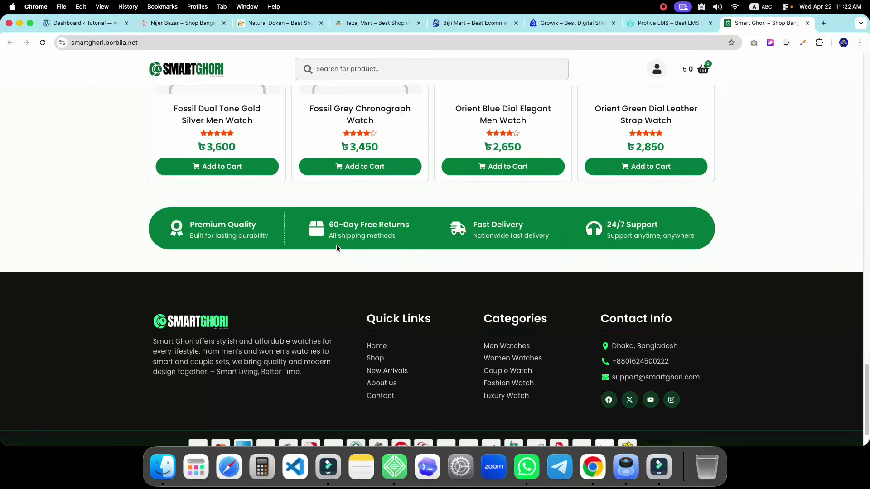
scroll(494, 327, "up", 20)
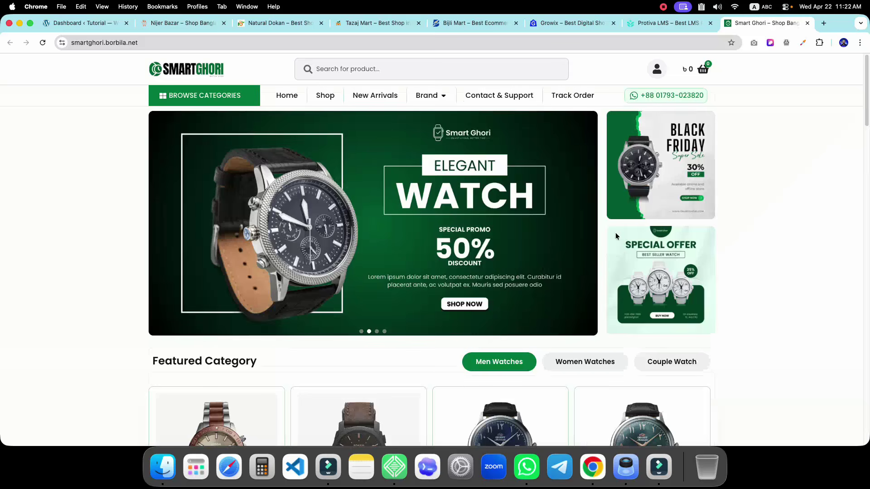
Open the borbila.com website in a new browser tab.
left_click(824, 22)
type("borbila")
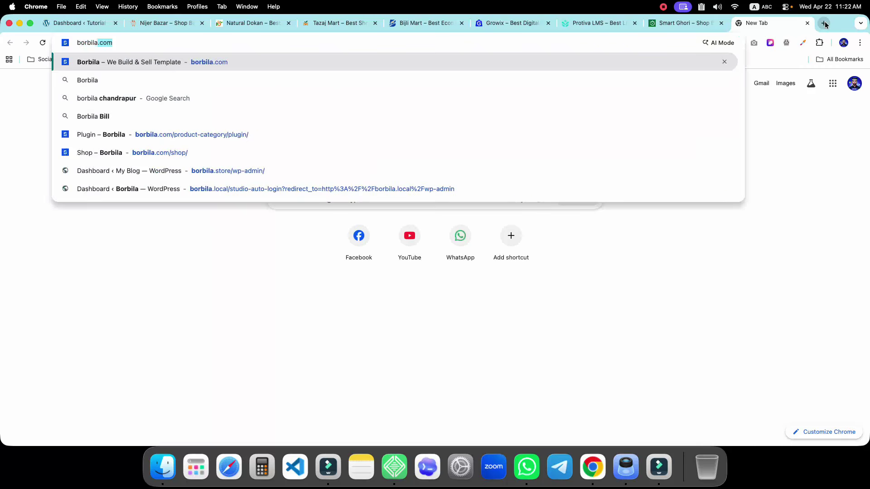
key("Return")
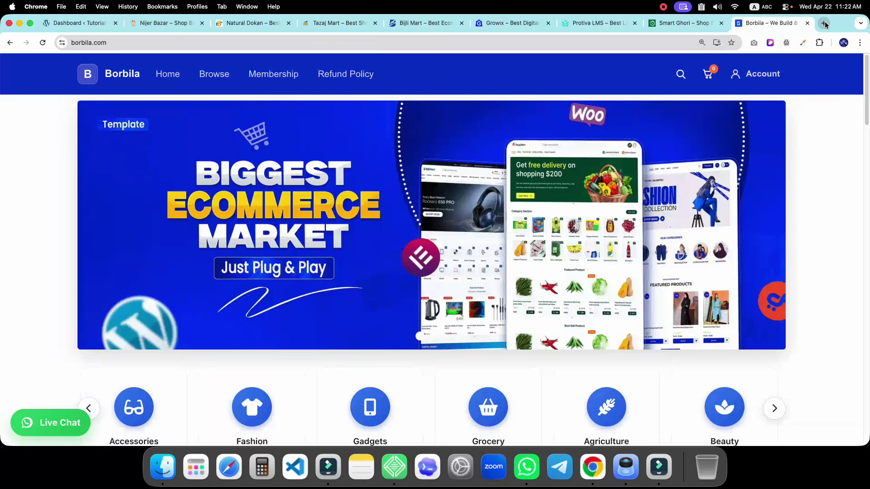
Go back to the Google start page, search for borbila and open the "Borbila – We Build & Sell Template" result.
left_click(11, 44)
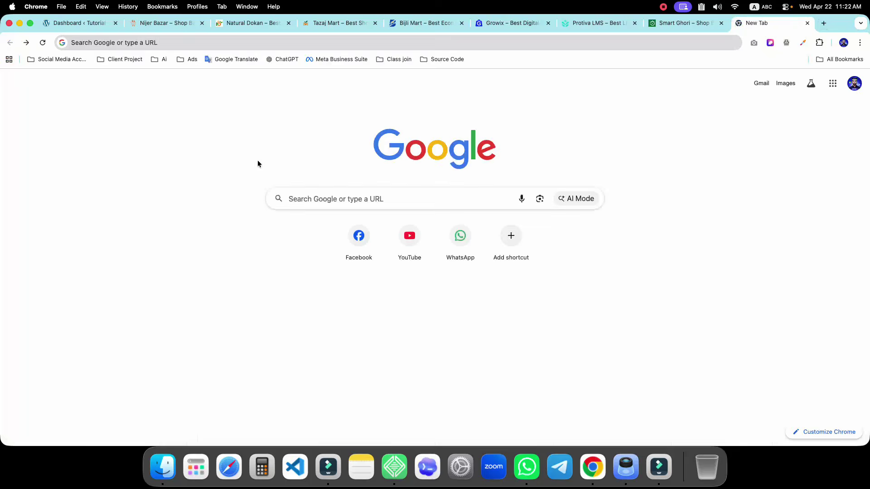
left_click(295, 196)
left_click(311, 249)
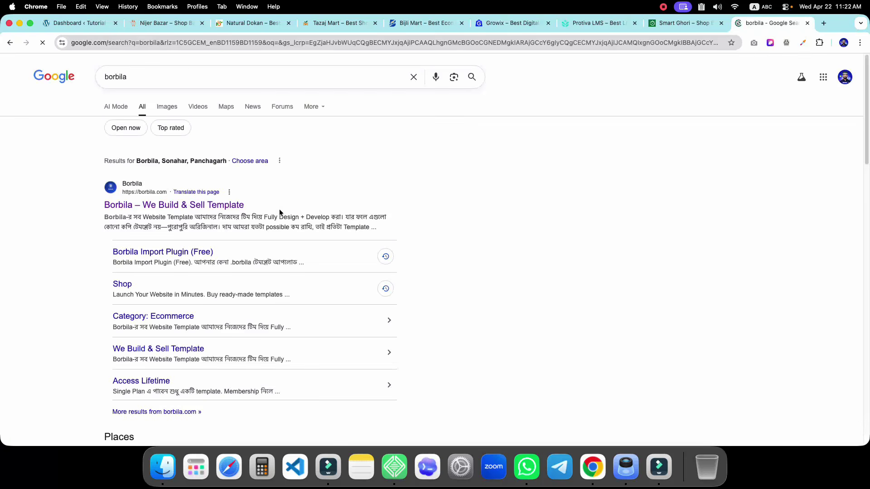
left_click(469, 81)
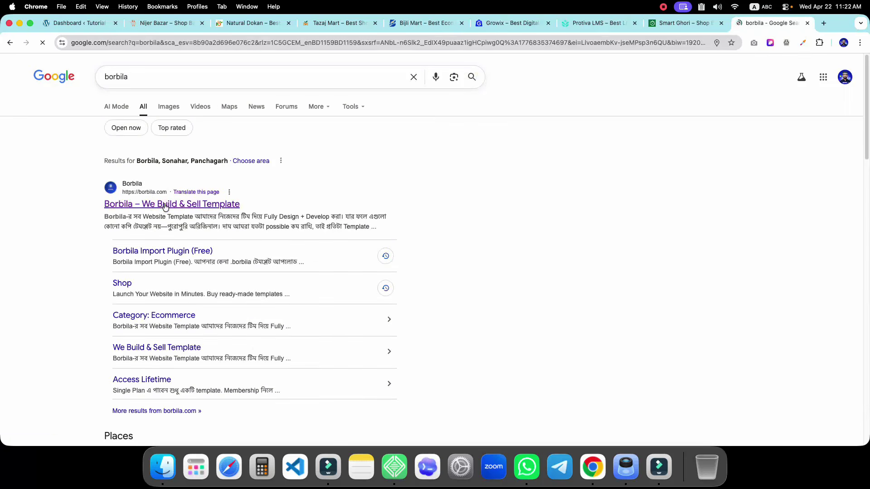
left_click(165, 206)
Look through the website templates on the Borbila home page, closing the pricing notice popup.
scroll(188, 246, "down", 3)
scroll(188, 247, "down", 12)
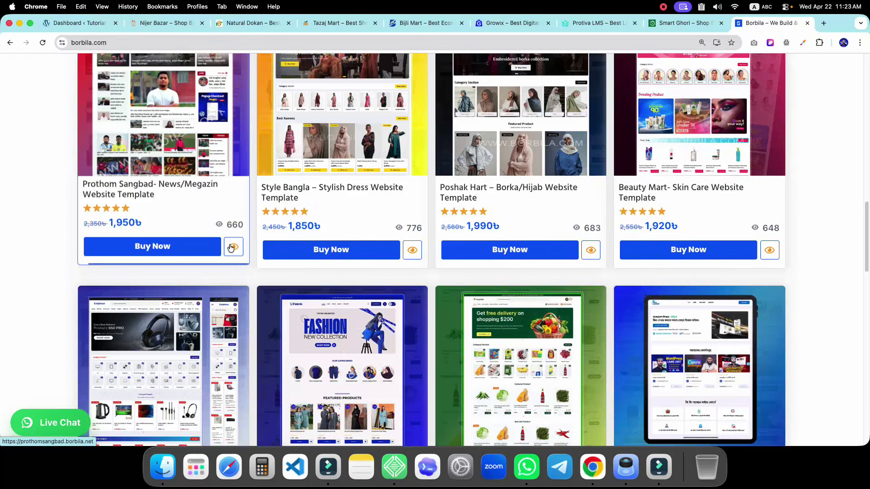
scroll(232, 247, "up", 6)
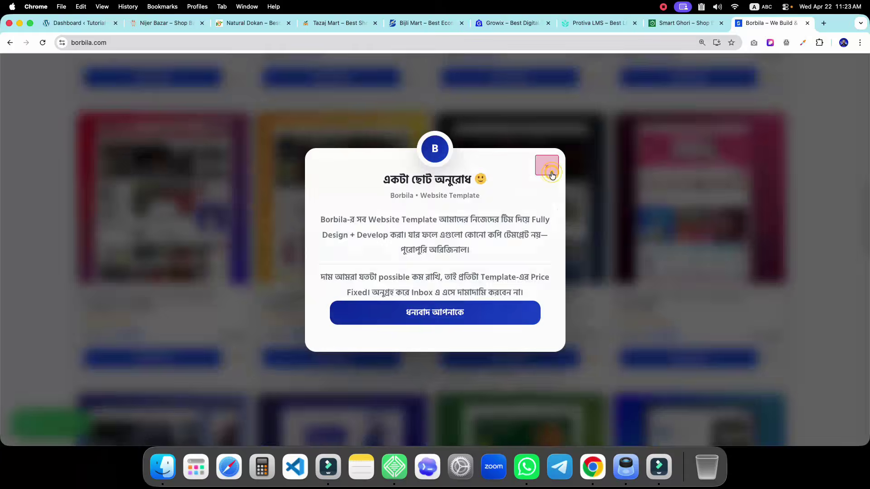
left_click(546, 166)
scroll(233, 235, "down", 10)
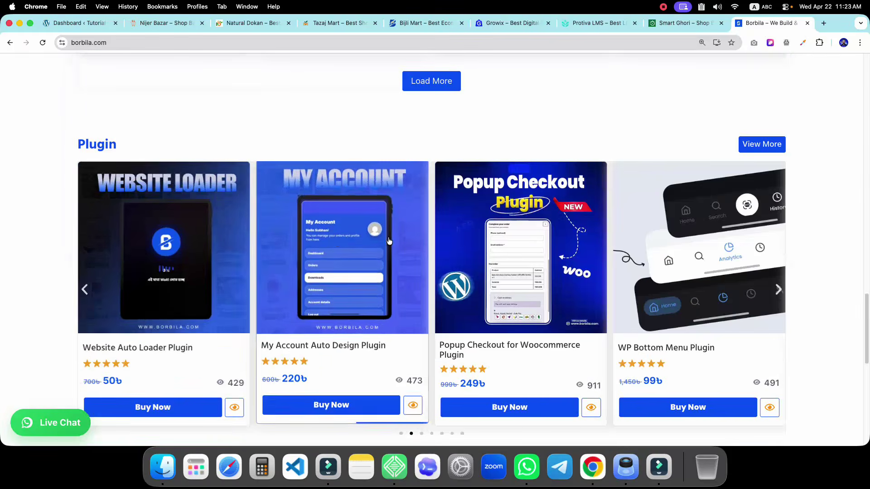
Advance the Plugin carousel to view more plugins and look over the rest of the Borbila home page.
scroll(233, 235, "down", 2)
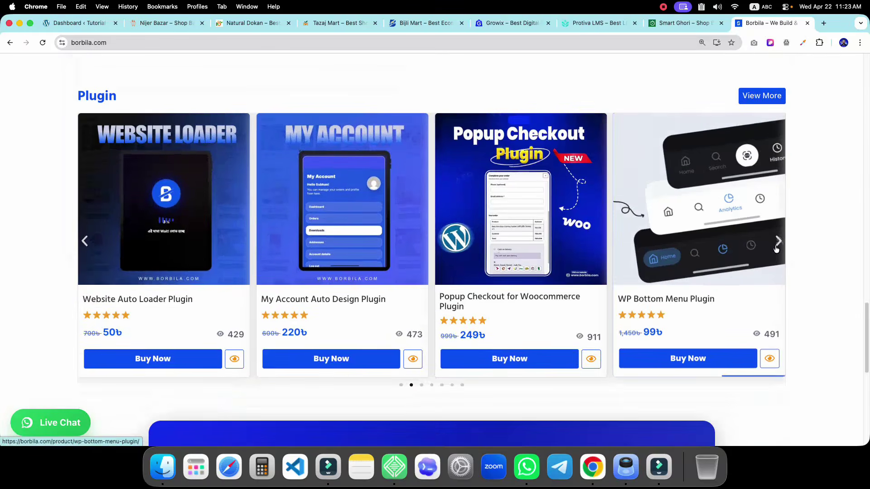
left_click(776, 248)
left_click(776, 248)
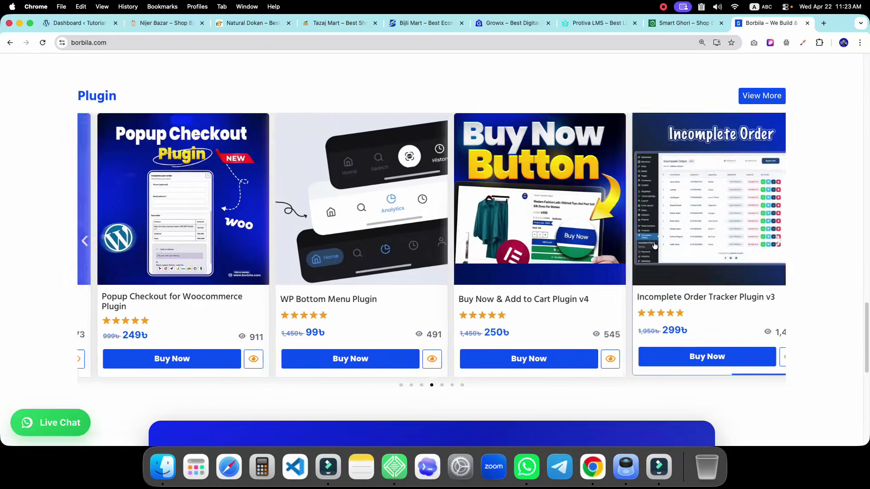
scroll(468, 253, "down", 8)
scroll(446, 242, "up", 15)
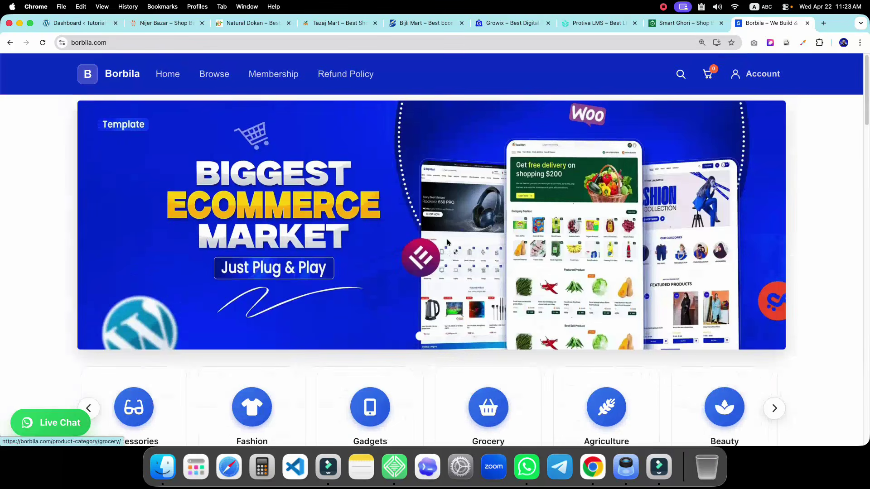
Open the Browse page of Borbila and examine its template listings and category filters.
left_click(207, 77)
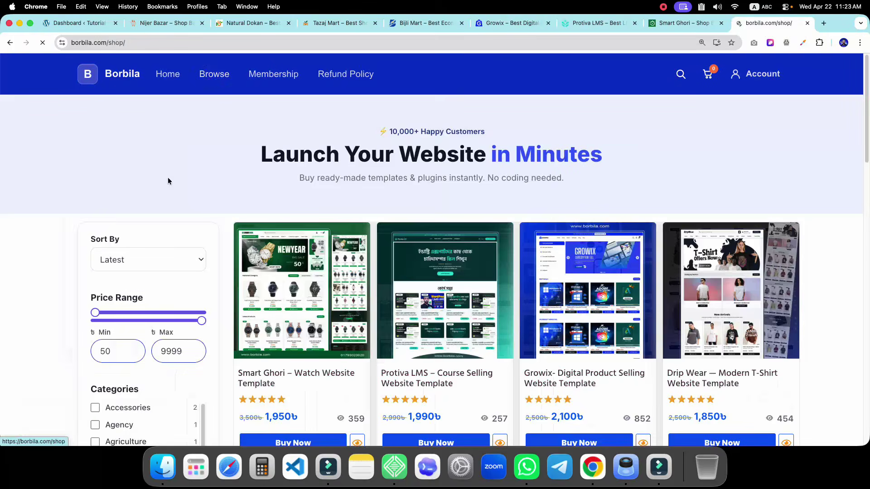
scroll(310, 214, "down", 4)
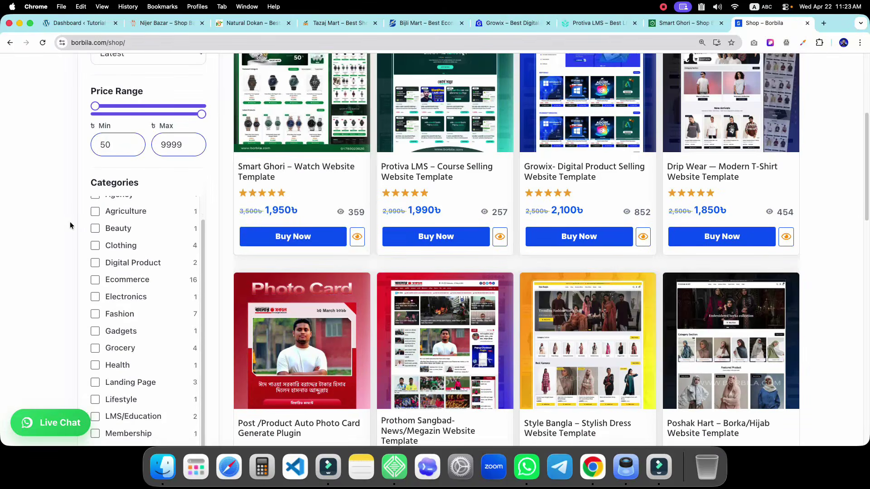
scroll(151, 216, "down", 6)
scroll(135, 259, "up", 1)
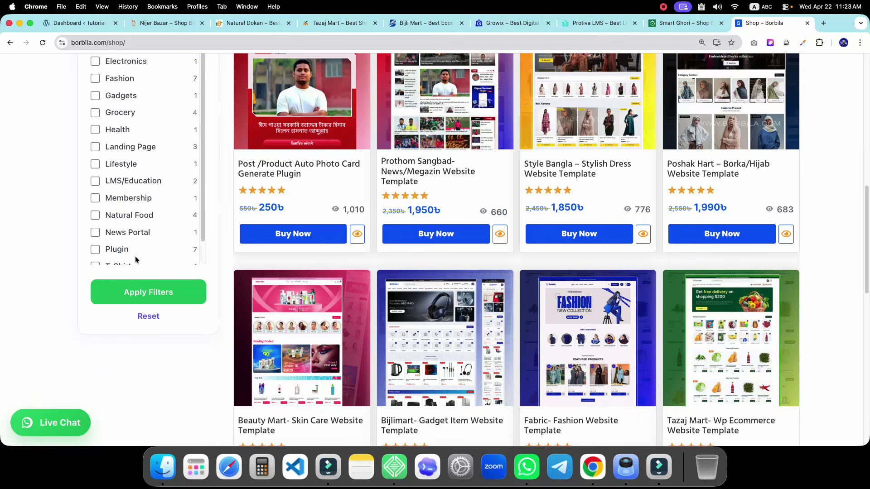
scroll(132, 260, "down", 1)
scroll(100, 270, "up", 1)
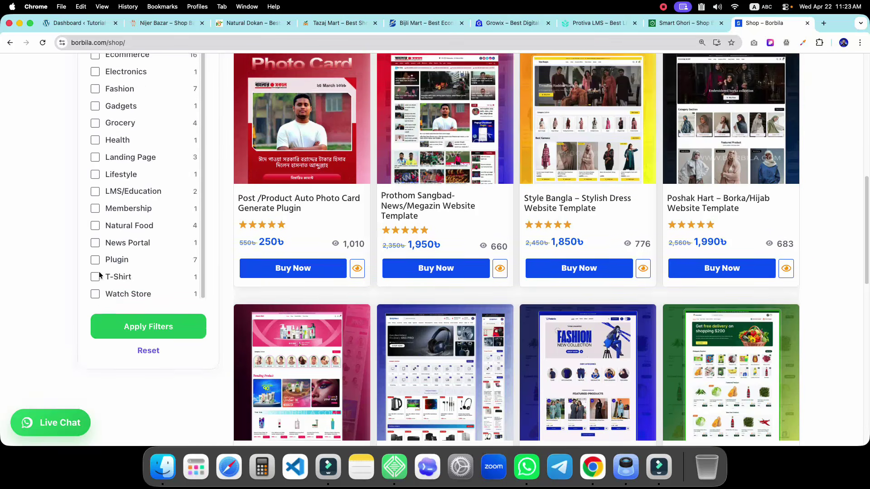
scroll(128, 255, "up", 3)
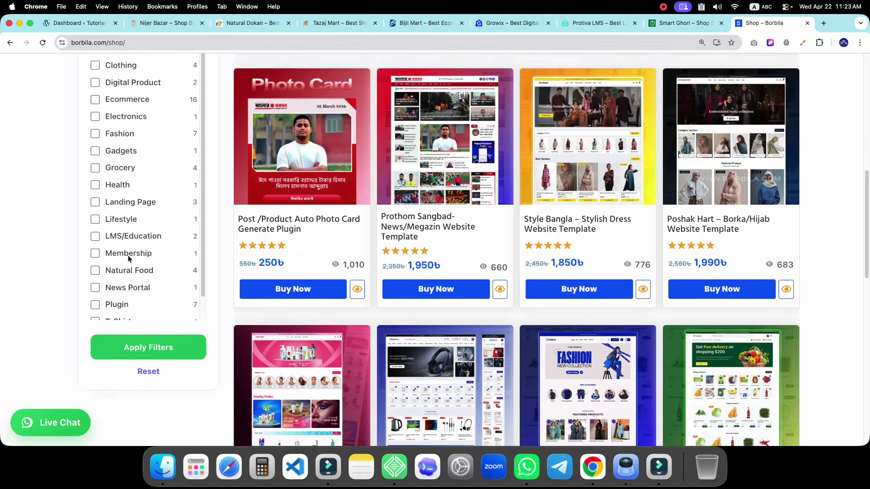
scroll(125, 262, "up", 3)
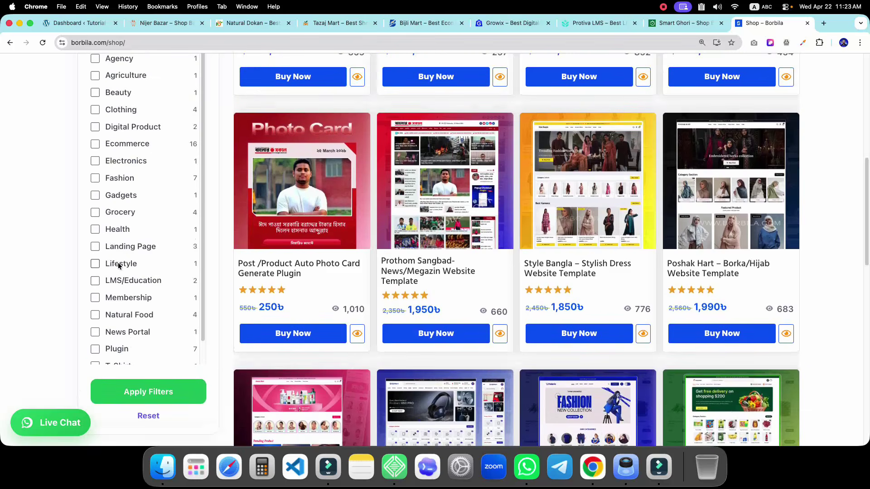
scroll(122, 218, "up", 5)
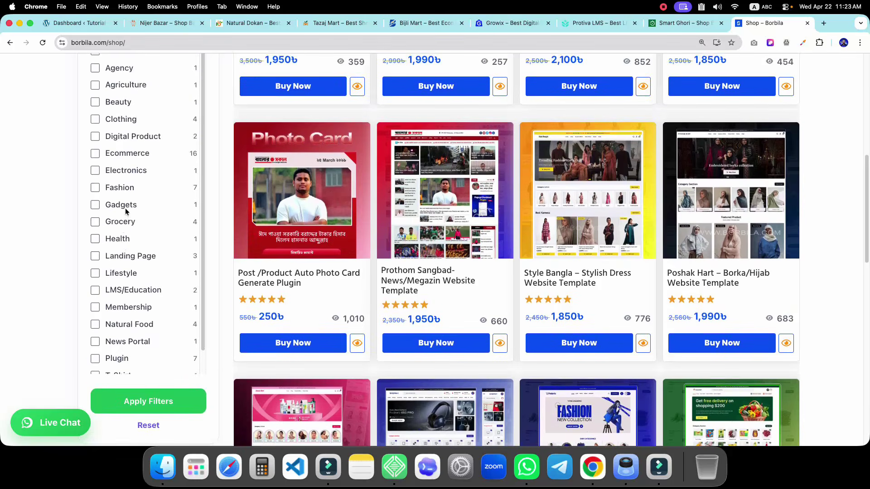
scroll(127, 206, "up", 5)
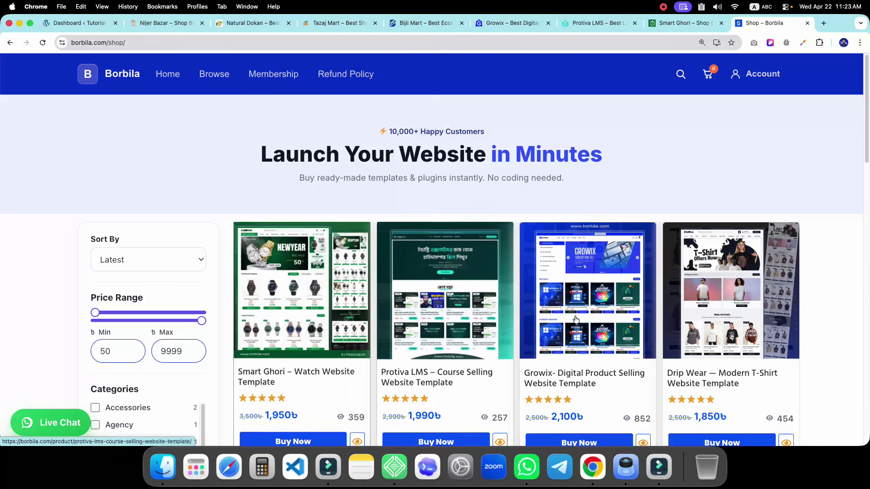
Open the Borbila Membership page and view its introductory section.
left_click(255, 75)
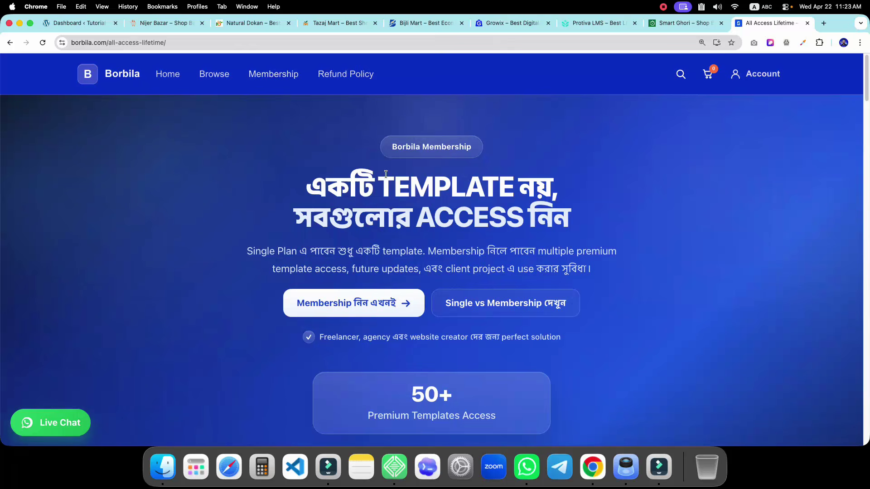
scroll(307, 171, "down", 1)
scroll(308, 165, "down", 1)
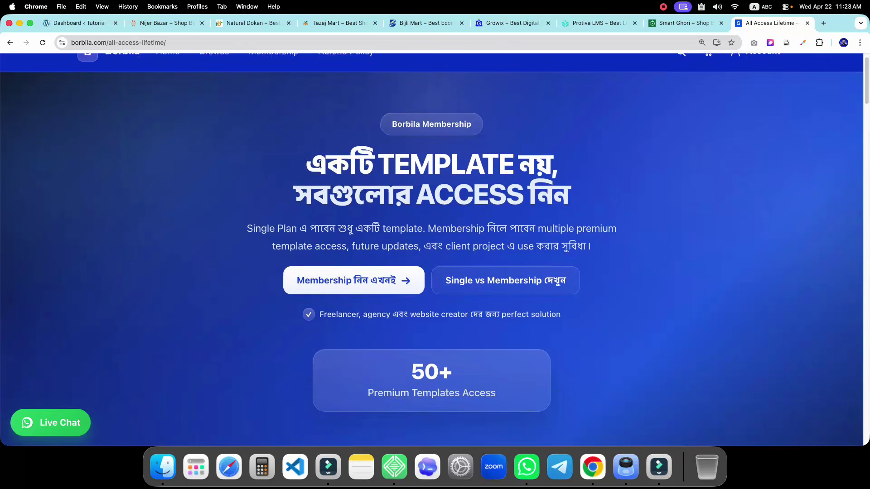
scroll(166, 131, "up", 1)
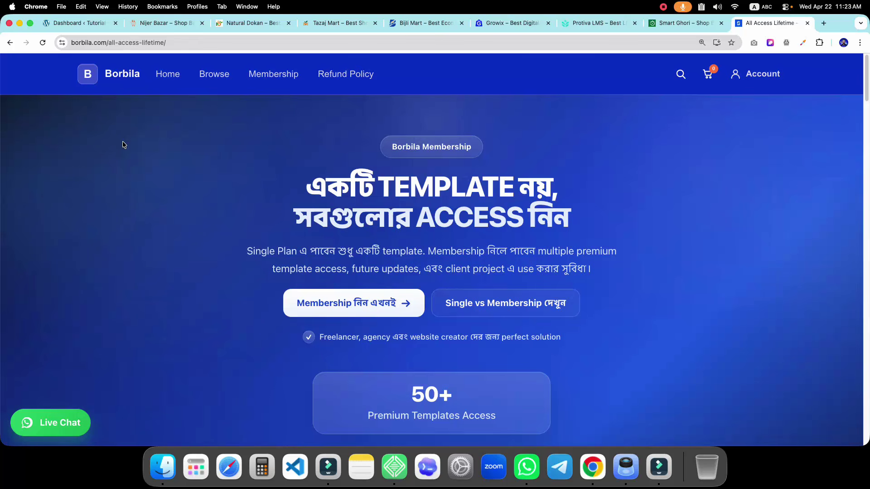
Review the Single vs Membership comparison, the plan suitability lists and the Membership Benefits section.
scroll(122, 141, "down", 10)
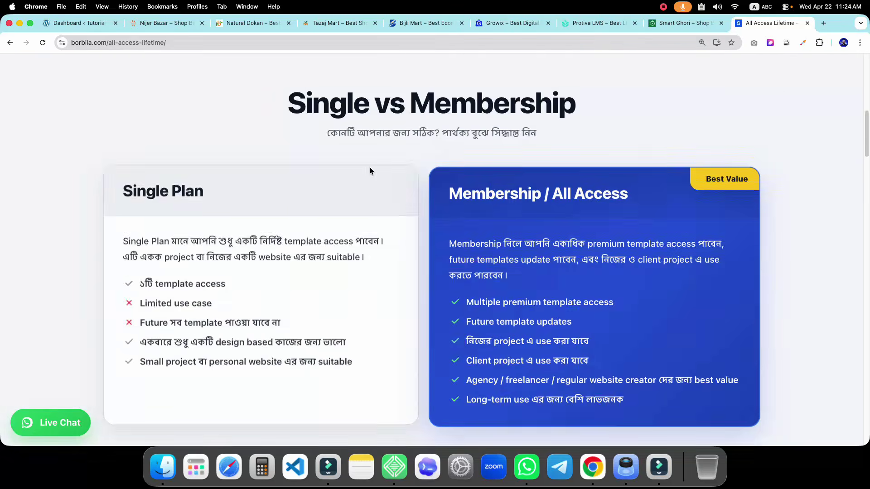
scroll(370, 171, "down", 4)
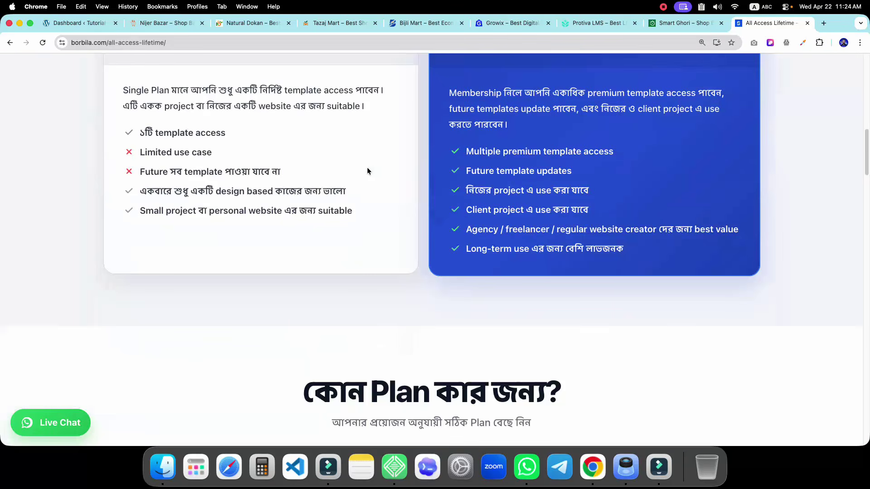
scroll(367, 170, "down", 6)
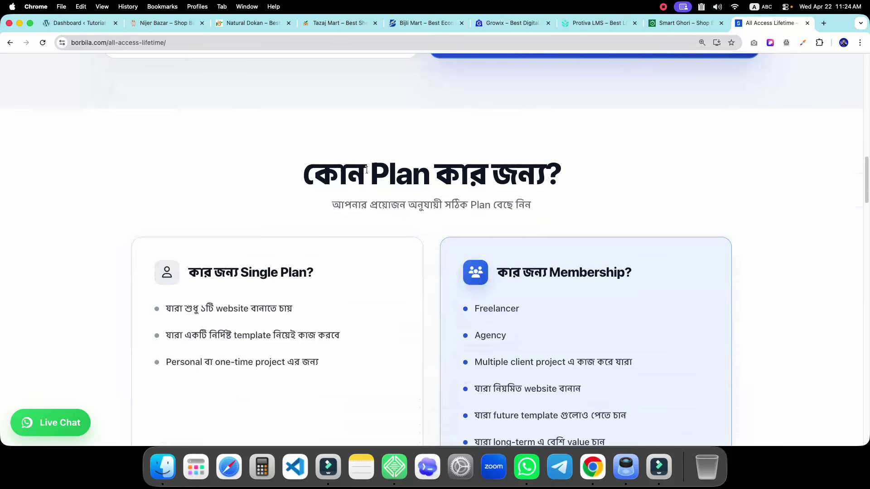
scroll(366, 168, "down", 12)
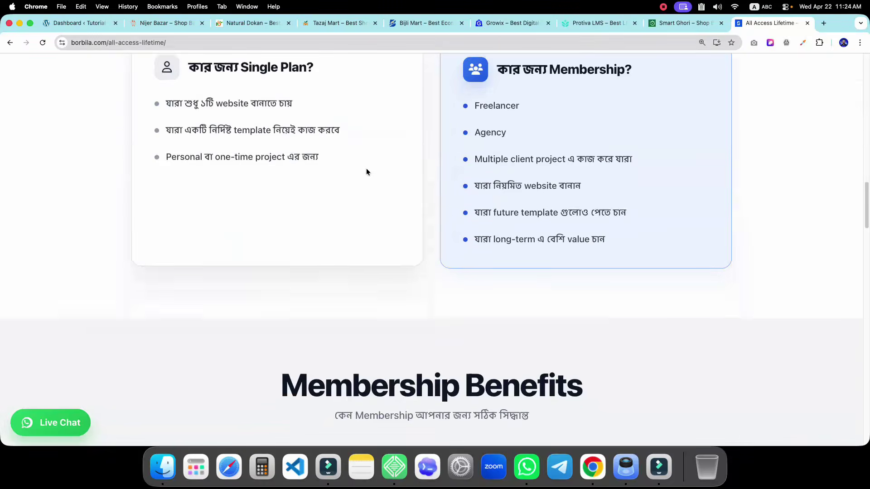
scroll(395, 213, "down", 10)
scroll(396, 213, "up", 8)
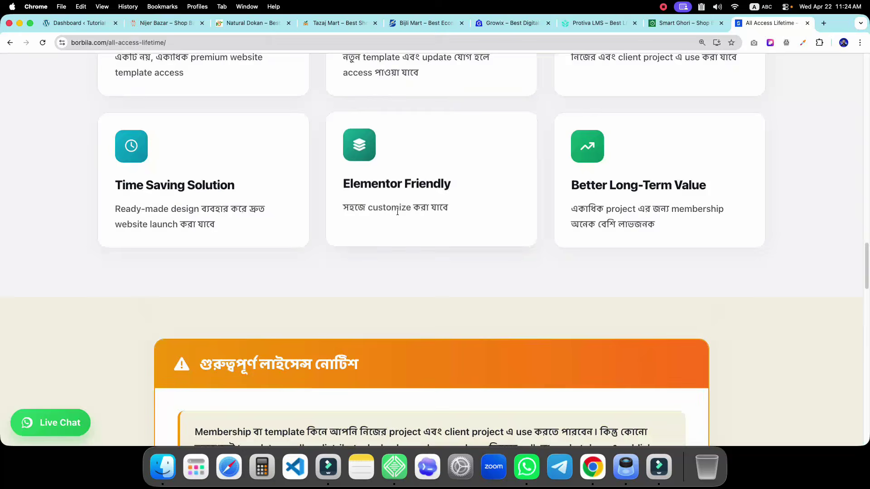
scroll(396, 211, "down", 2)
scroll(397, 212, "up", 20)
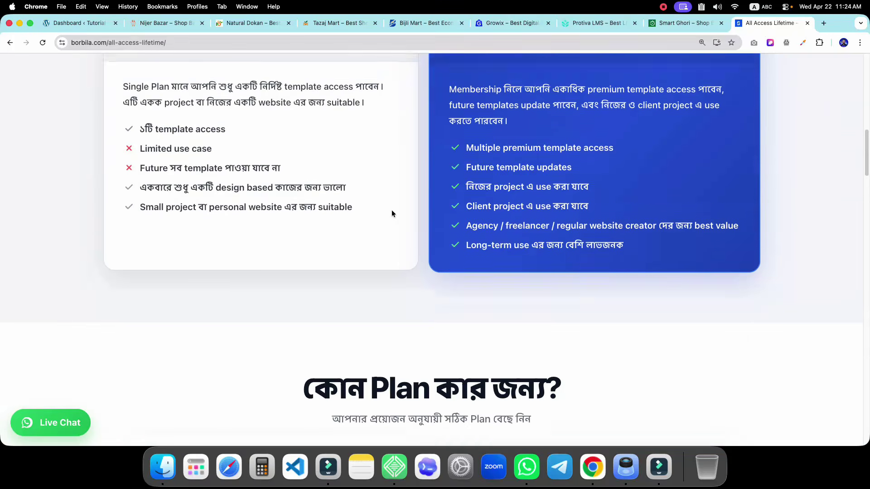
scroll(409, 229, "up", 15)
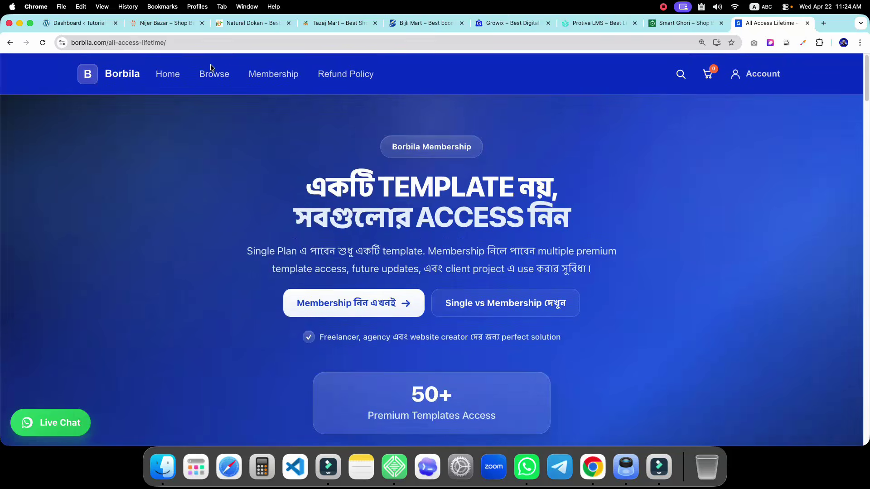
Return to the Browse page and open the product page of the Smart Ghori – Watch Website Template.
left_click(215, 76)
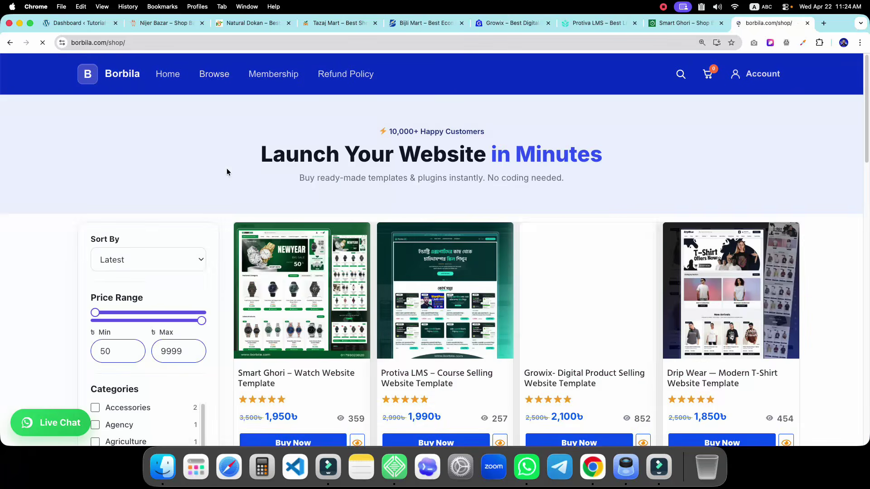
scroll(320, 172, "down", 5)
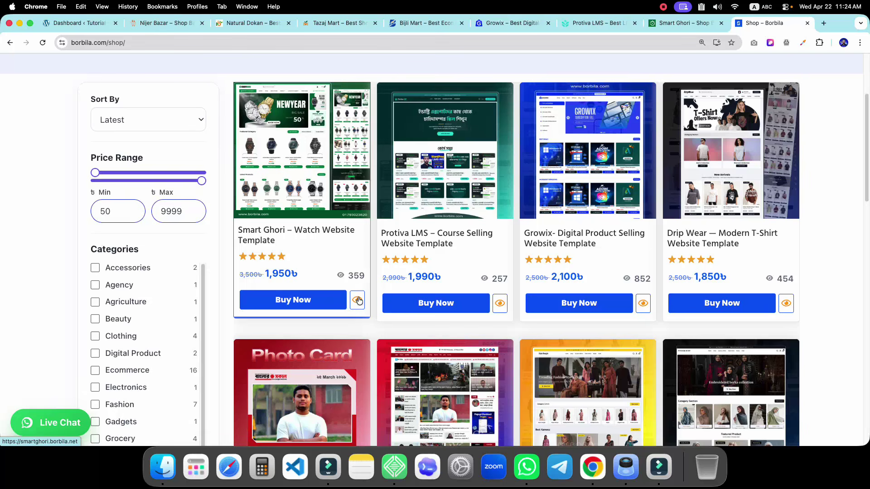
left_click(324, 190)
scroll(316, 232, "down", 1)
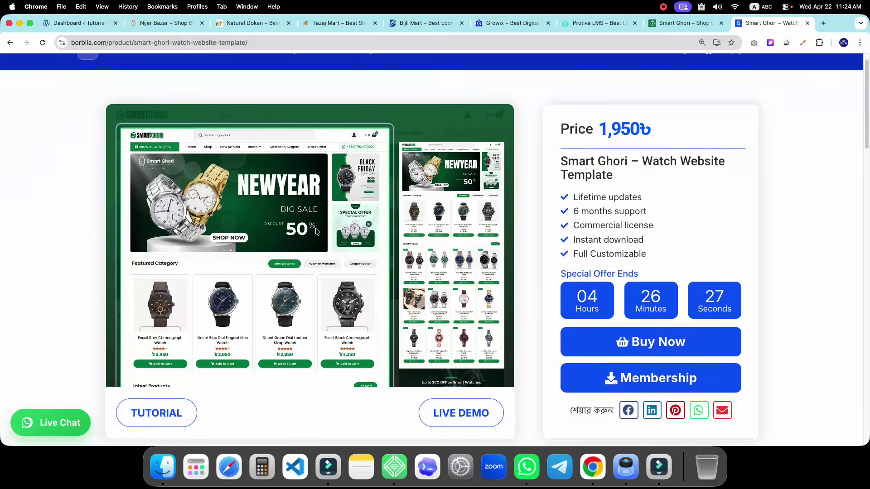
Open the Smart Ghori template's tutorial section, start its video guide and pause it.
scroll(315, 231, "down", 3)
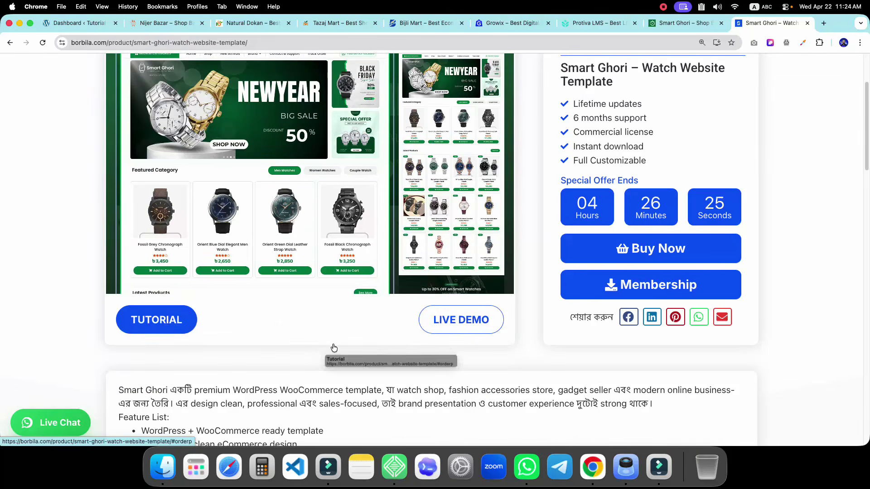
left_click(186, 321)
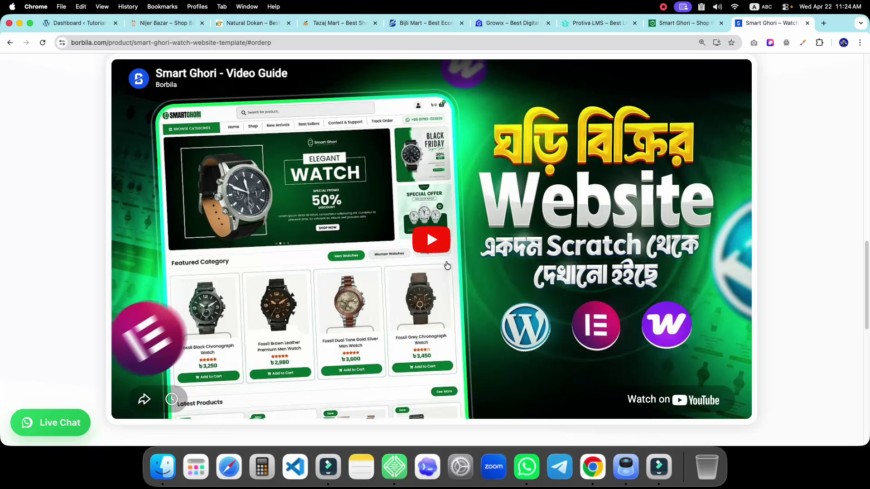
left_click(435, 244)
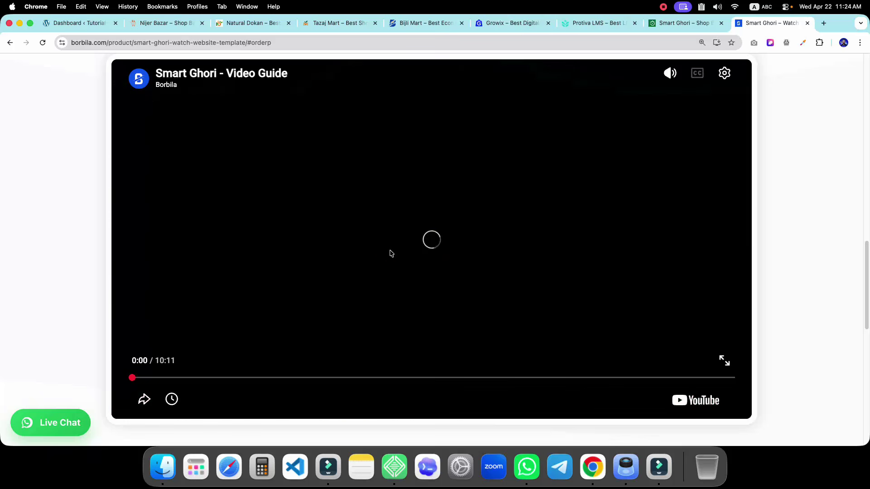
left_click(318, 299)
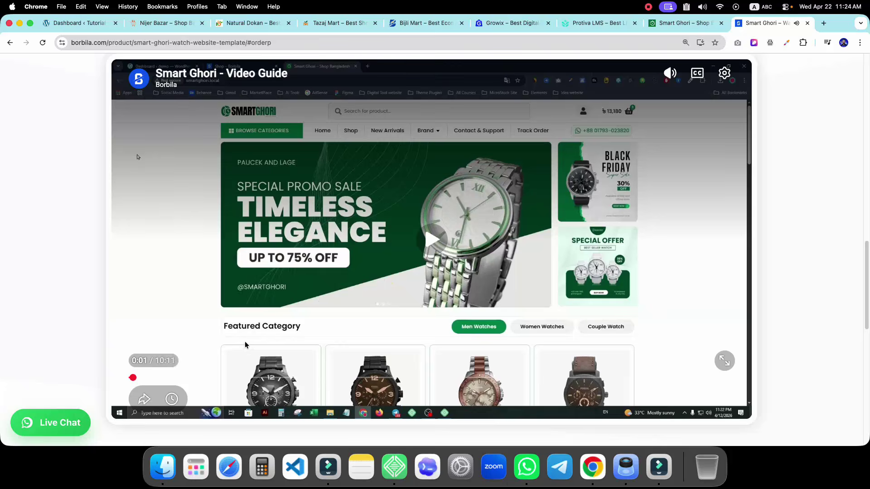
Open the Smart Ghori template's live demo and look through its home page.
scroll(245, 341, "up", 15)
scroll(254, 342, "down", 5)
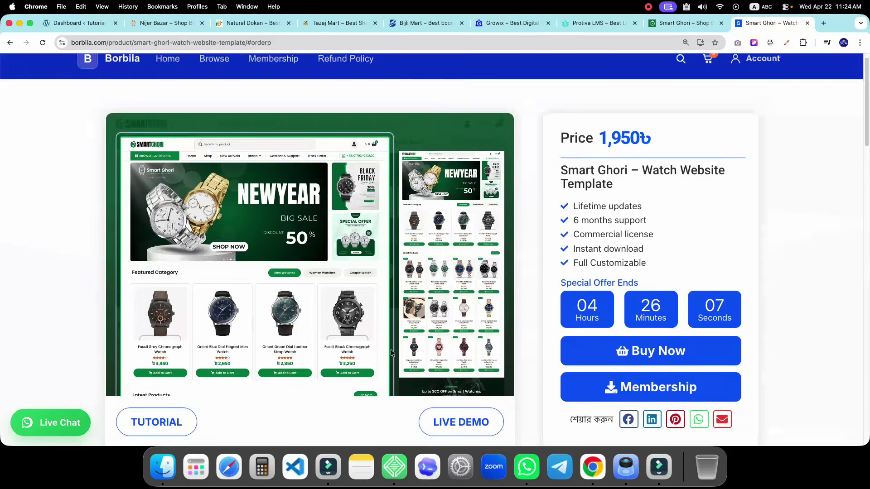
left_click(468, 274)
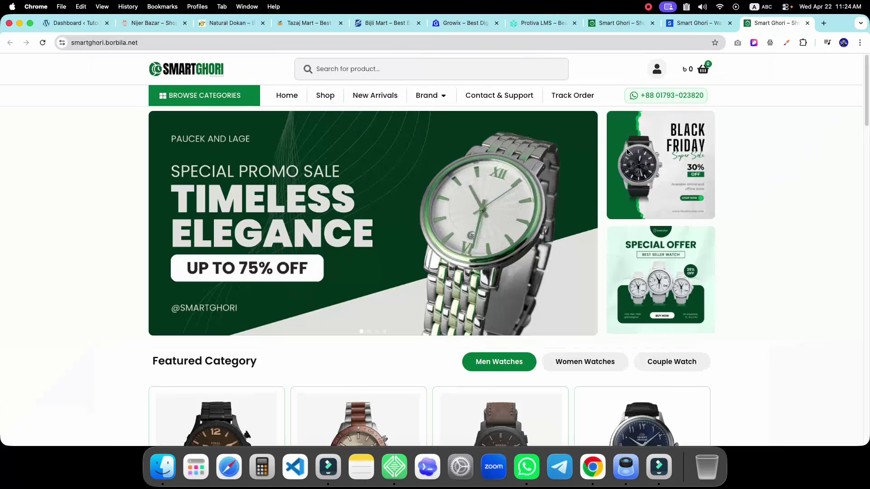
scroll(362, 271, "down", 8)
scroll(290, 237, "down", 20)
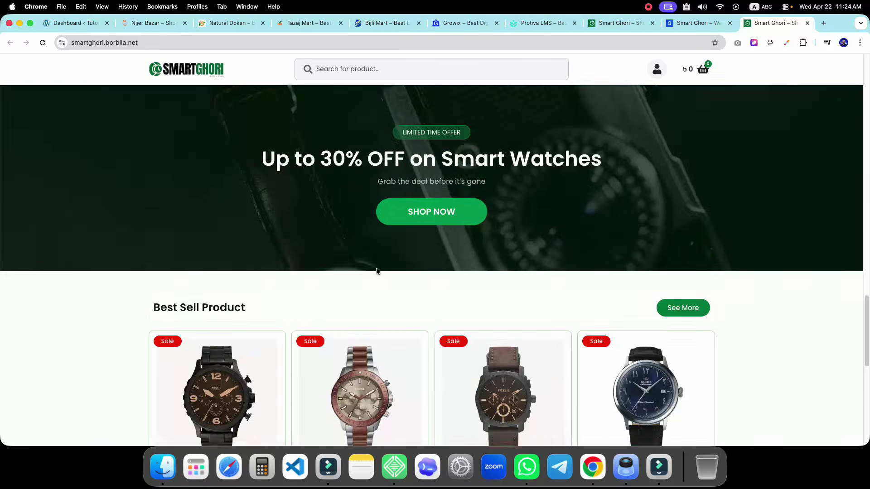
scroll(523, 376, "up", 20)
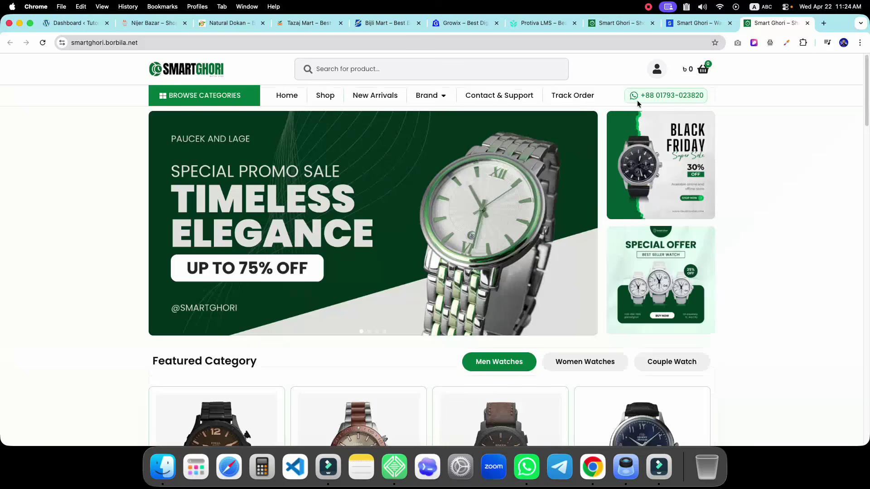
Return to the Smart Ghori product page and review its included features, highlighting the 6 months support entry.
left_click(683, 29)
scroll(575, 204, "up", 2)
left_click_drag(661, 181, 574, 151)
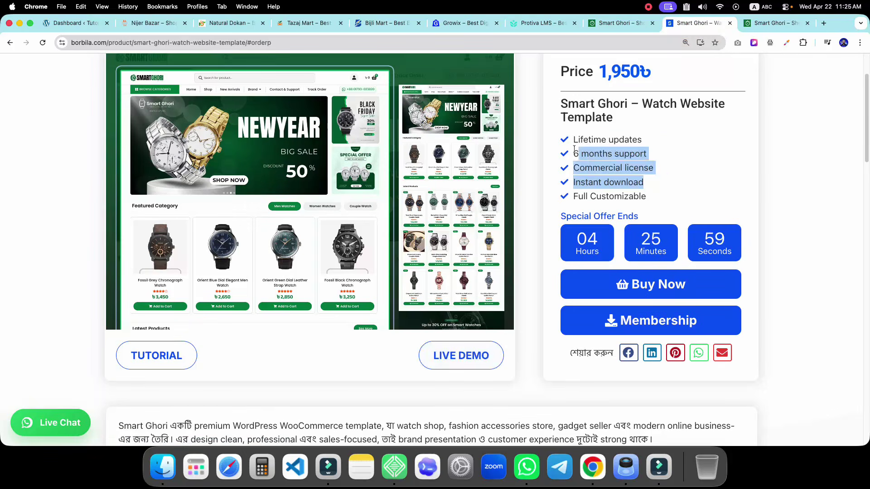
left_click_drag(660, 155, 573, 152)
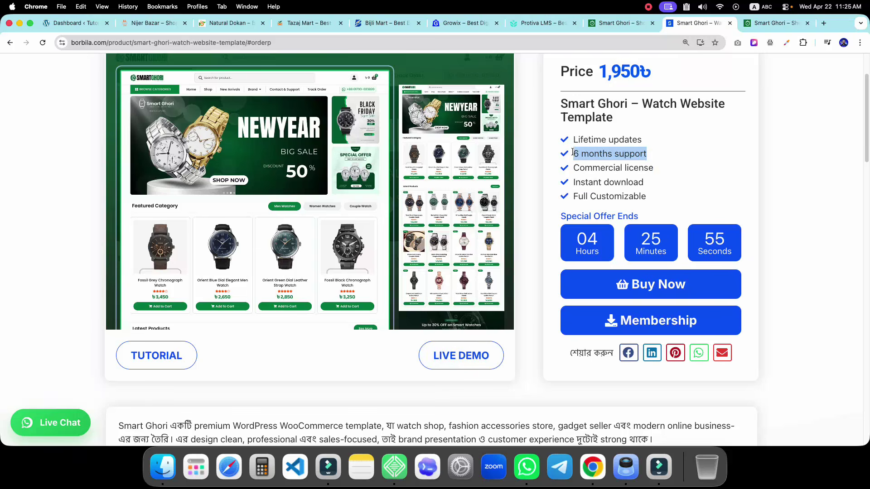
left_click(644, 157)
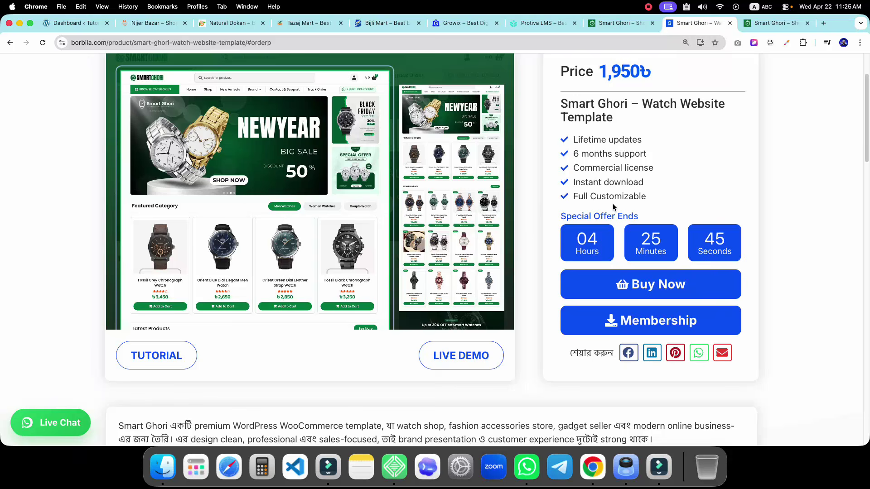
scroll(516, 235, "up", 1)
scroll(654, 312, "down", 1)
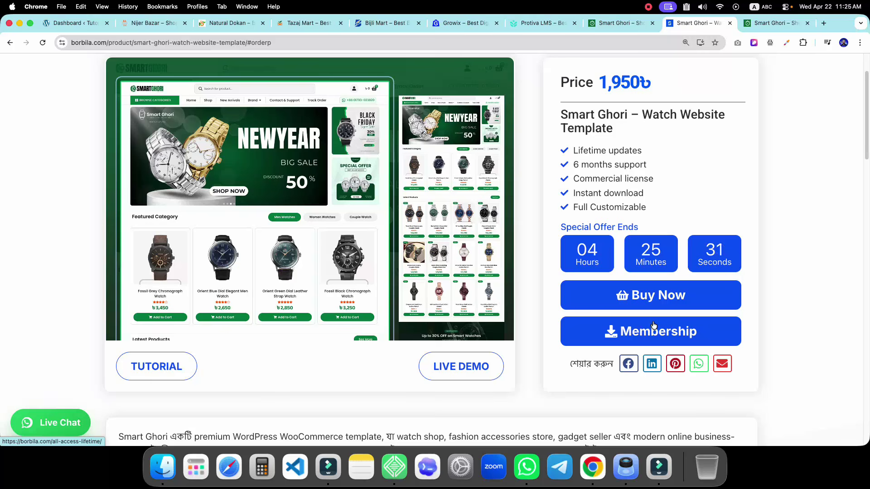
Proceed to the checkout for the Smart Ghori template and fill in the billing address with the saved entry.
scroll(498, 297, "down", 10)
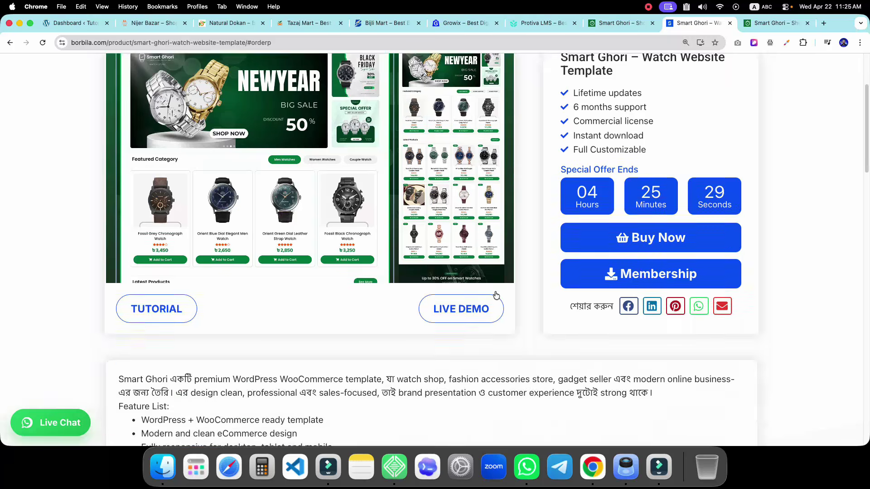
key("super+r")
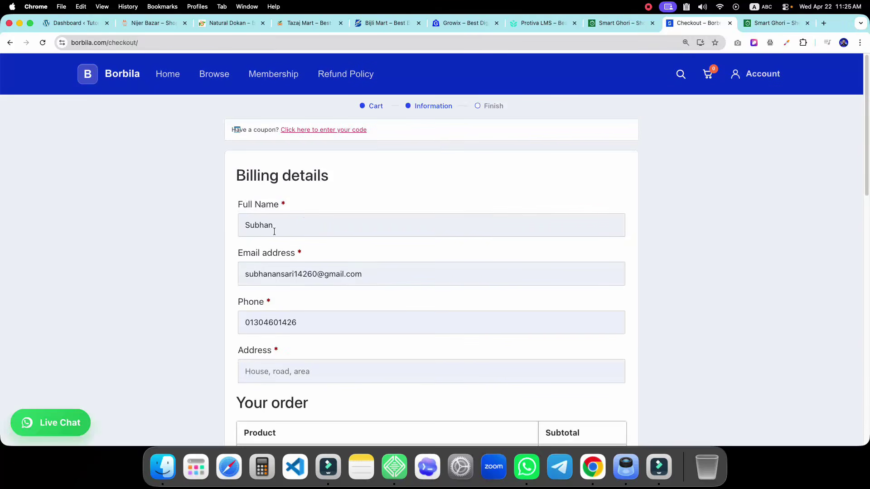
scroll(269, 255, "down", 2)
left_click(292, 328)
left_click(315, 354)
scroll(213, 347, "down", 5)
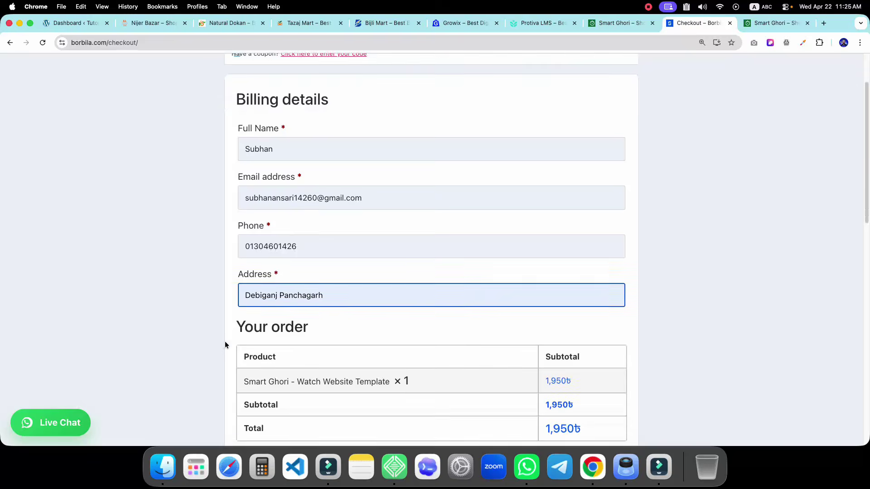
Agree to the website terms and conditions and place the order to reach the online payment page.
scroll(238, 345, "down", 1)
left_click(258, 312)
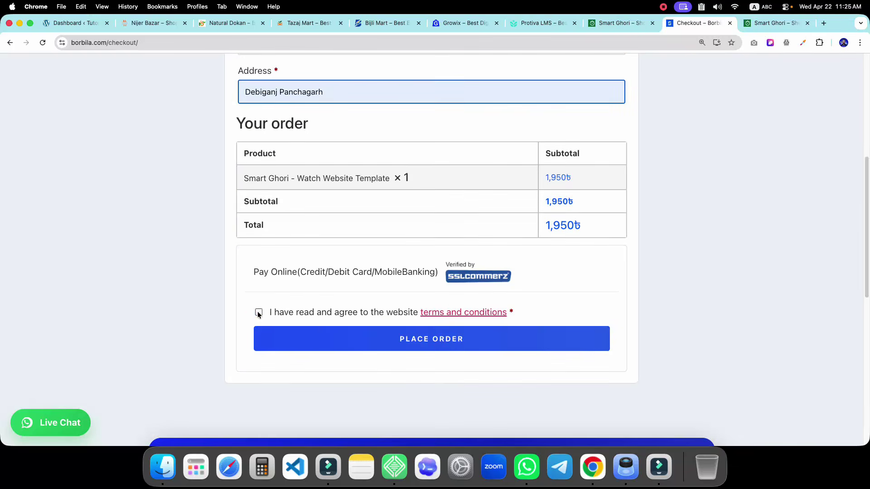
left_click(403, 341)
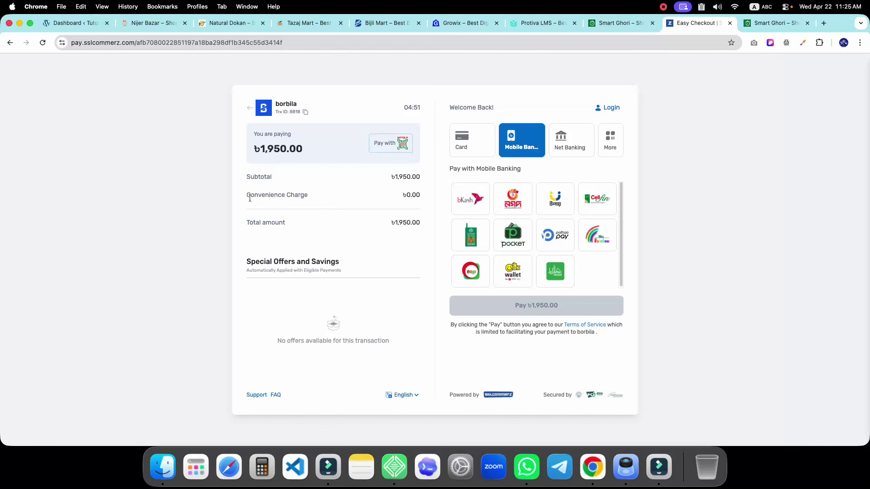
Highlight the convenience charge and examine the card and mobile banking payment options.
left_click_drag(417, 196, 420, 196)
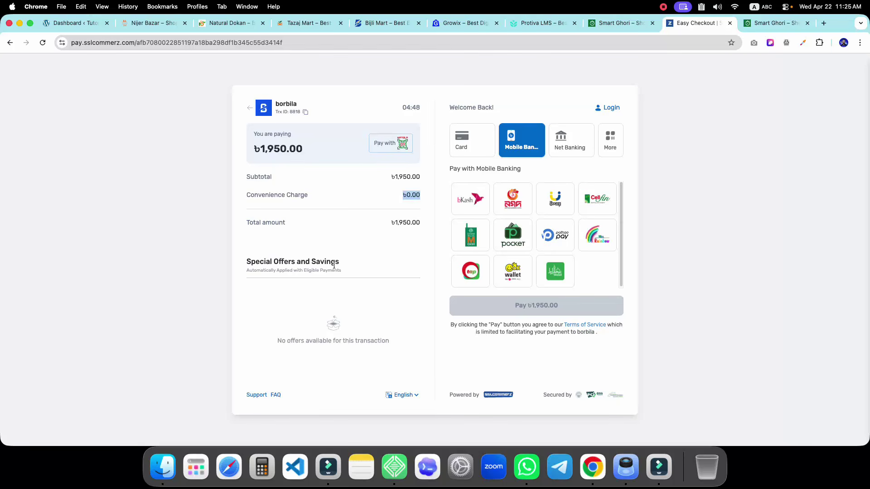
left_click(467, 140)
left_click(472, 210)
left_click(584, 213)
left_click(508, 231)
left_click(524, 158)
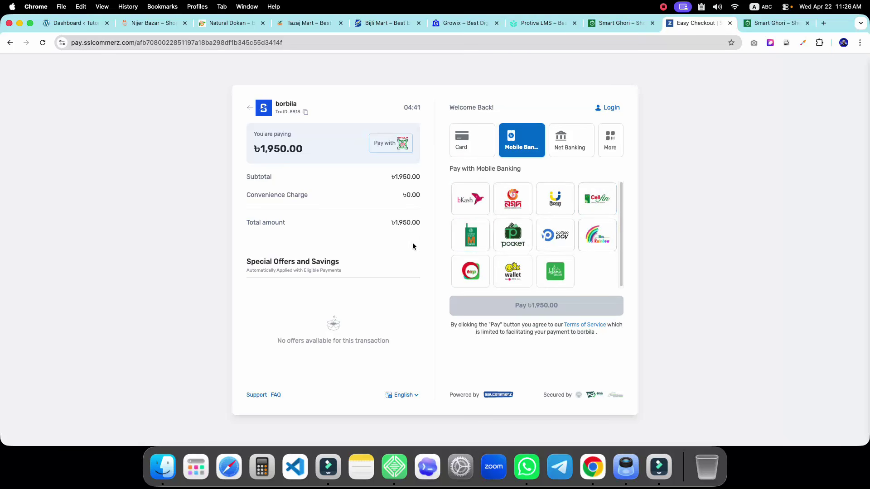
Examine the Net Banking providers and the Bangla QR payment code, and return to the additional payment options.
left_click(578, 143)
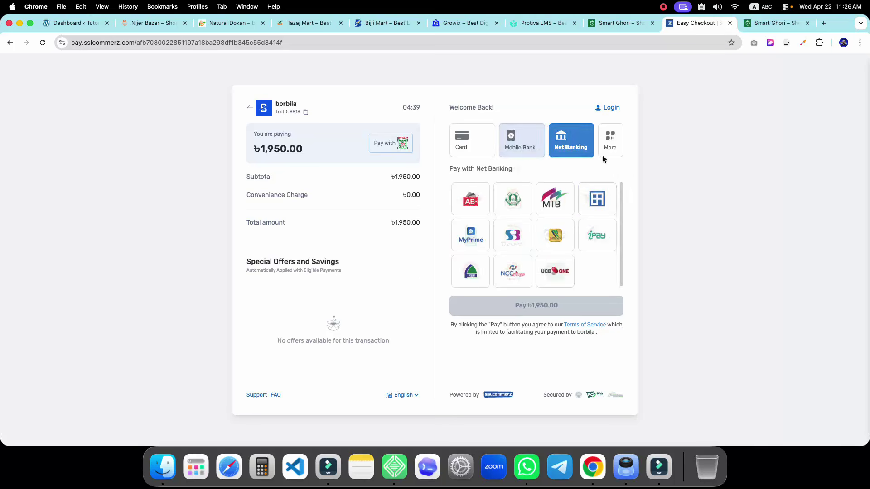
left_click(610, 140)
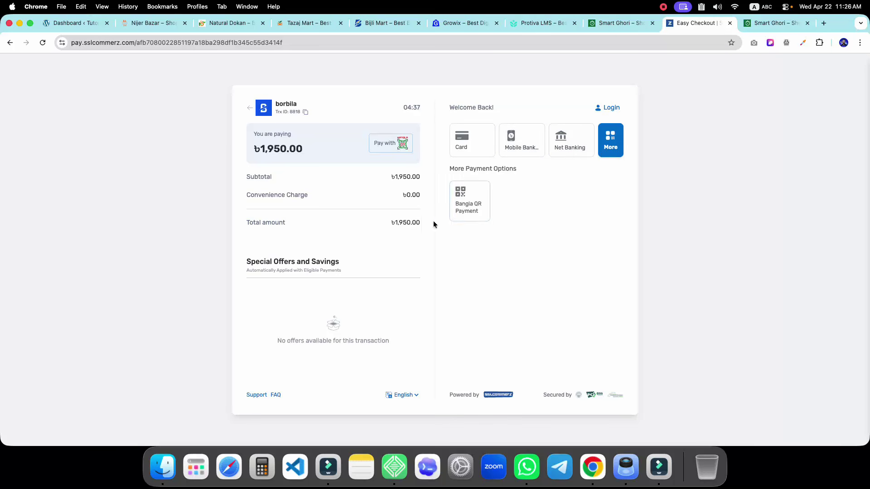
left_click(469, 201)
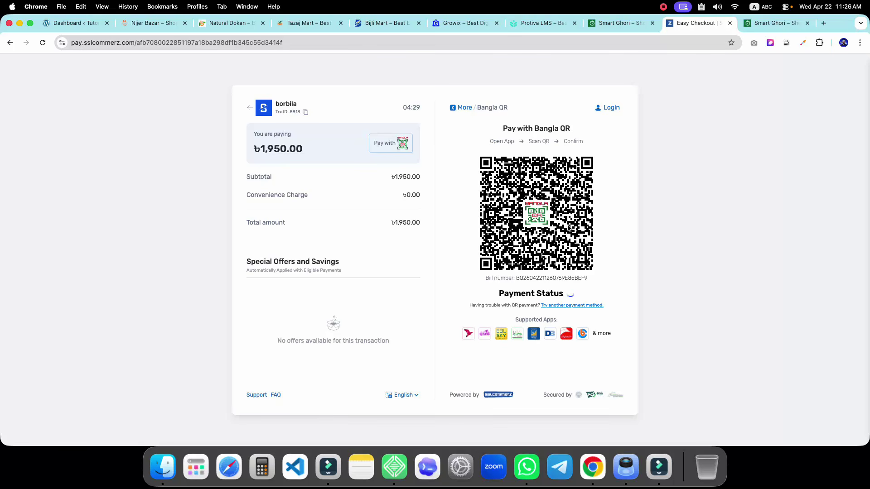
left_click(462, 108)
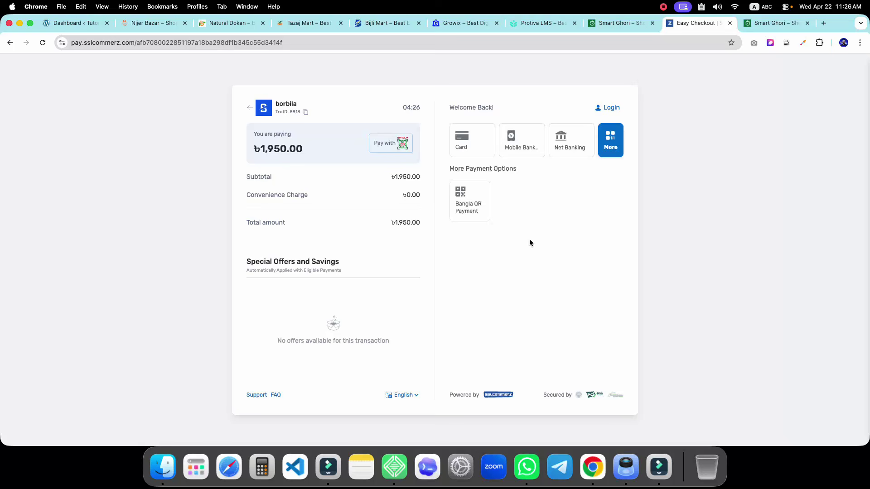
Select bKash under mobile banking and proceed to its payment page.
left_click(537, 149)
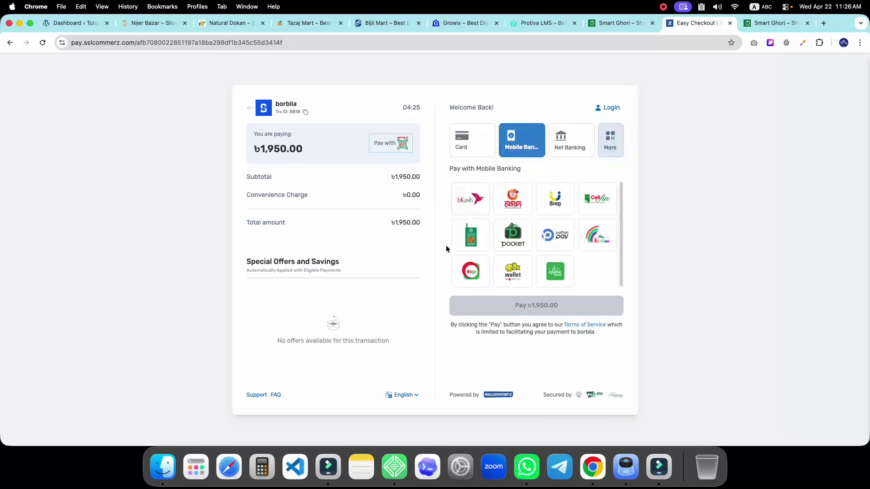
left_click(481, 203)
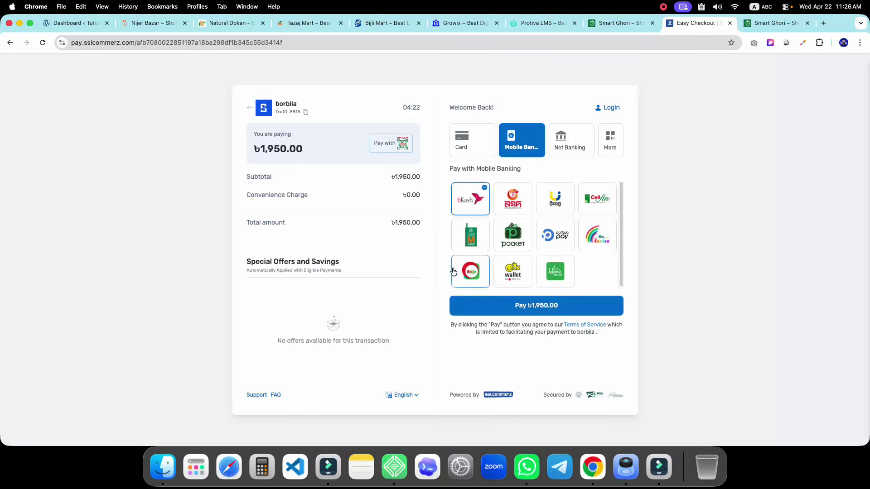
left_click(545, 308)
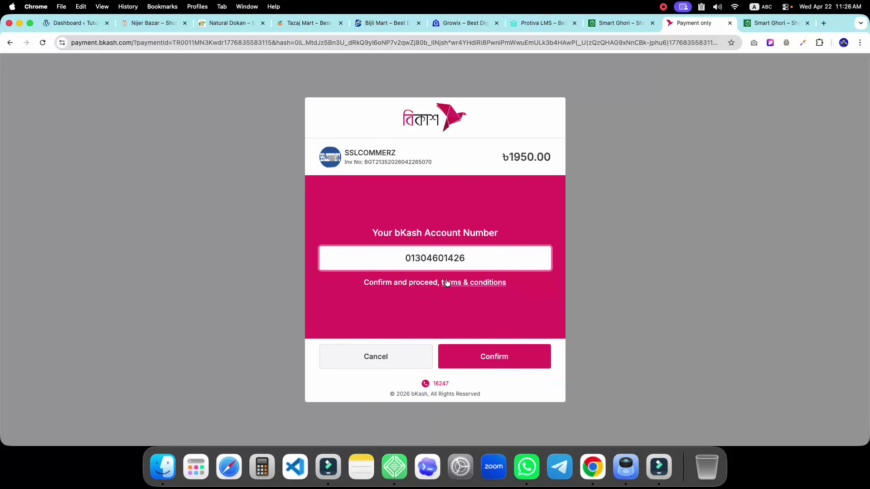
Leave the payment pages for the Borbila checkout and open the account's Downloads page.
left_click(11, 42)
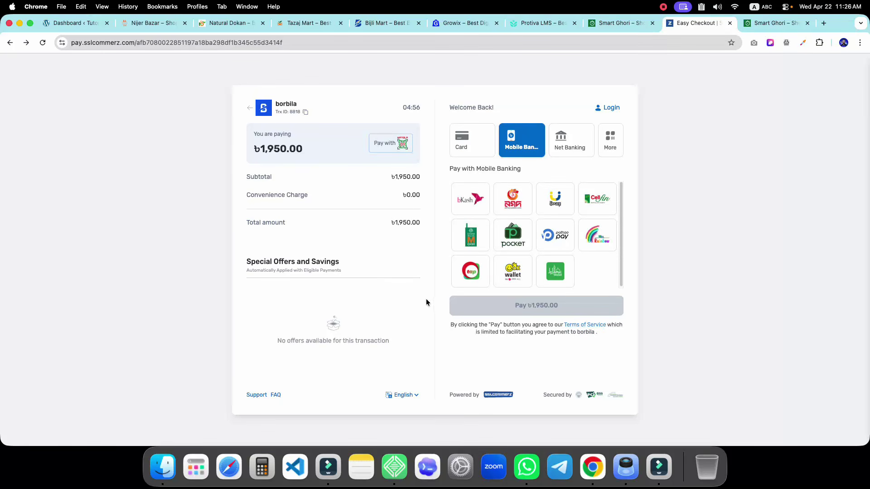
left_click(10, 43)
scroll(380, 255, "up", 5)
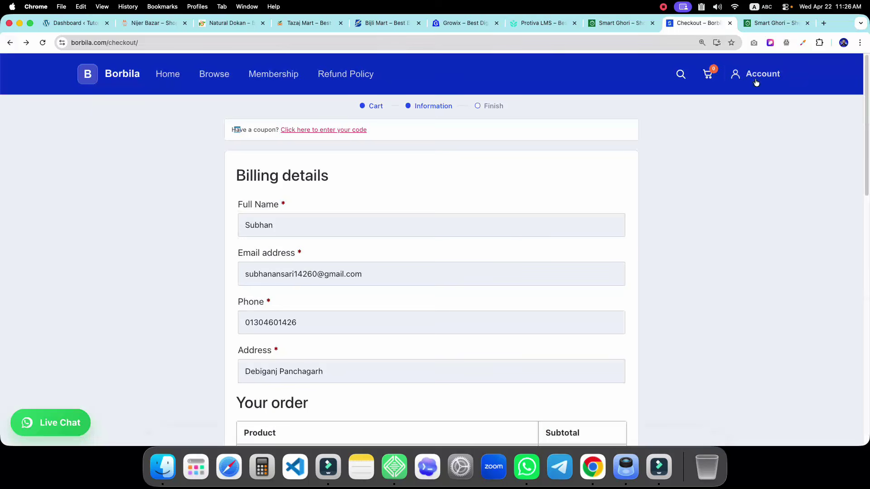
left_click(752, 76)
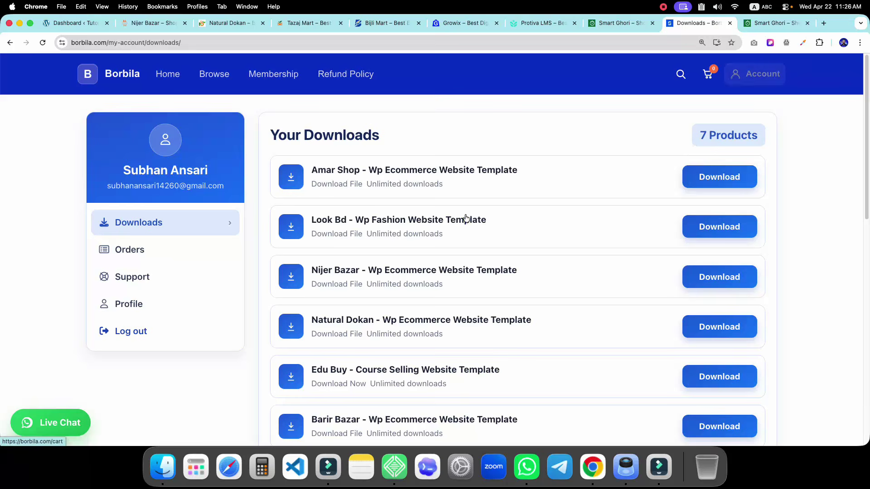
Look through the purchased templates in the account's download list.
scroll(354, 199, "down", 5)
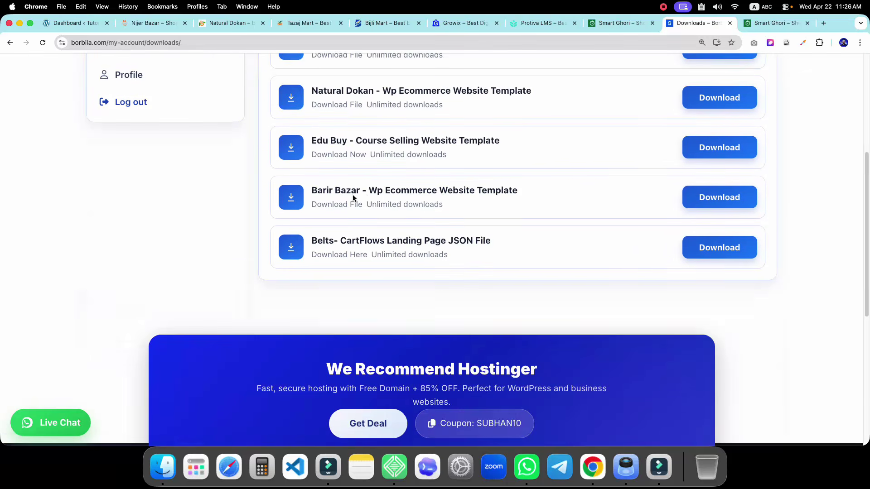
scroll(438, 207, "up", 5)
scroll(340, 217, "down", 2)
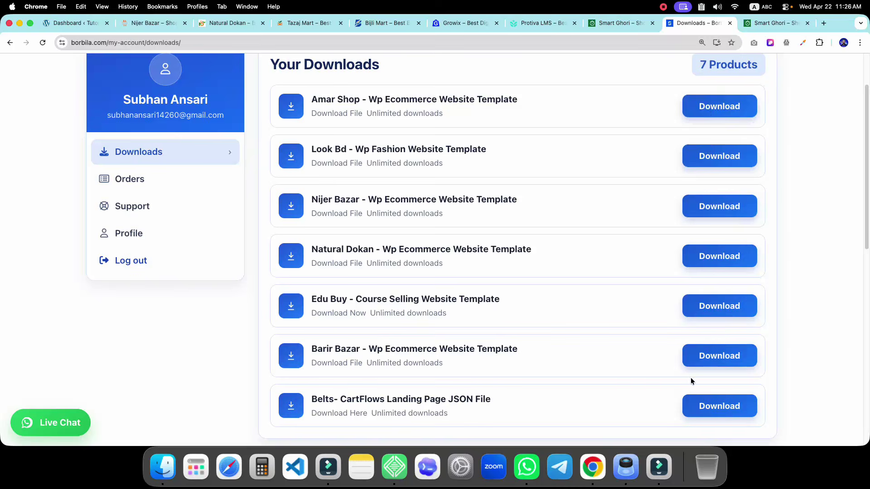
scroll(698, 272, "up", 2)
scroll(666, 281, "down", 4)
scroll(588, 276, "up", 4)
scroll(355, 310, "down", 1)
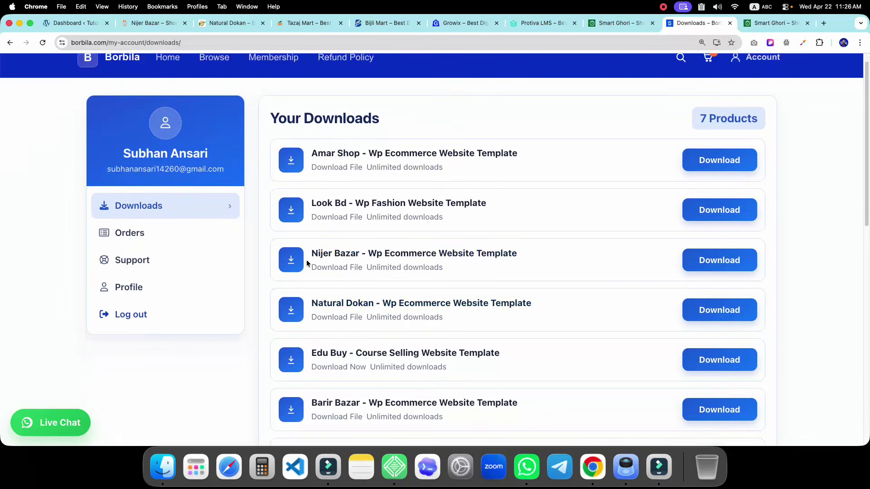
Look through the Nijer Bazar demo store again and switch to the Smart Ghori demo.
left_click(162, 28)
scroll(444, 203, "down", 10)
scroll(457, 205, "up", 20)
left_click(774, 22)
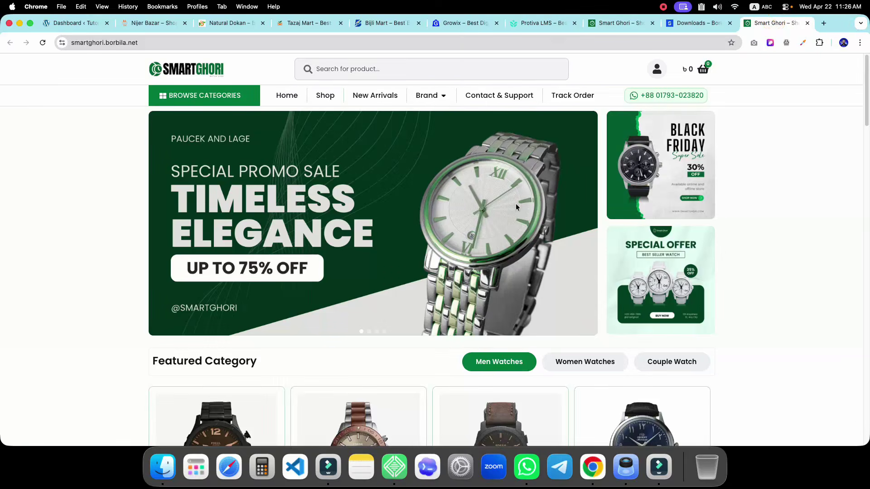
Close all the demo store pages, keeping only the WordPress dashboard and the Borbila Downloads page open.
left_click(668, 23)
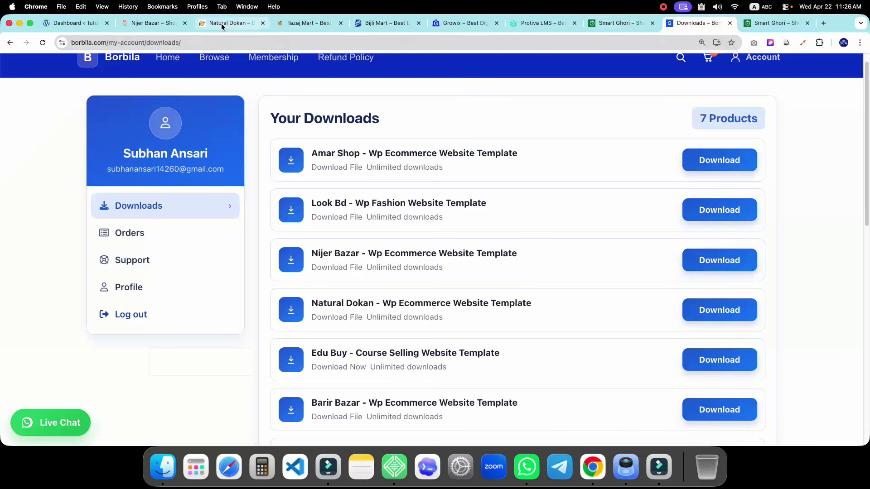
left_click(186, 23)
left_click(186, 23)
left_click(185, 23)
left_click(186, 23)
left_click(185, 23)
left_click(186, 23)
left_click(263, 23)
scroll(480, 255, "down", 1)
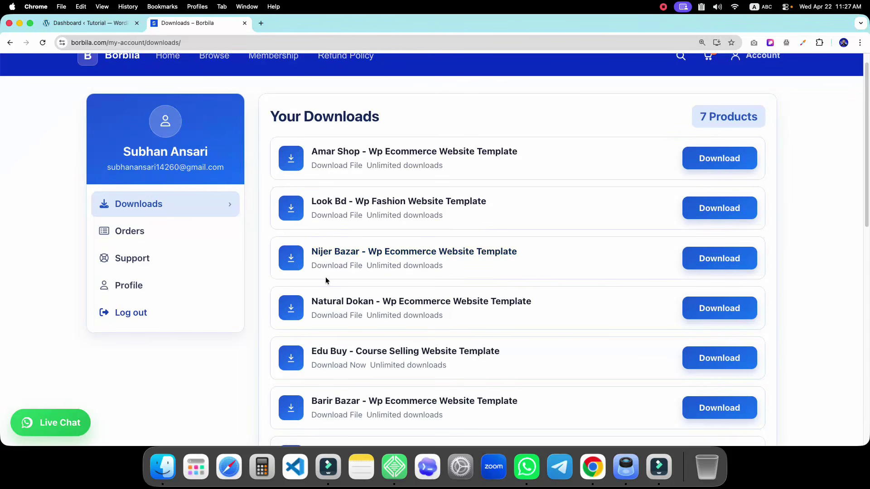
Download the Nijer Bazar WP ecommerce website template from the account's downloads and check the download's progress.
left_click(715, 258)
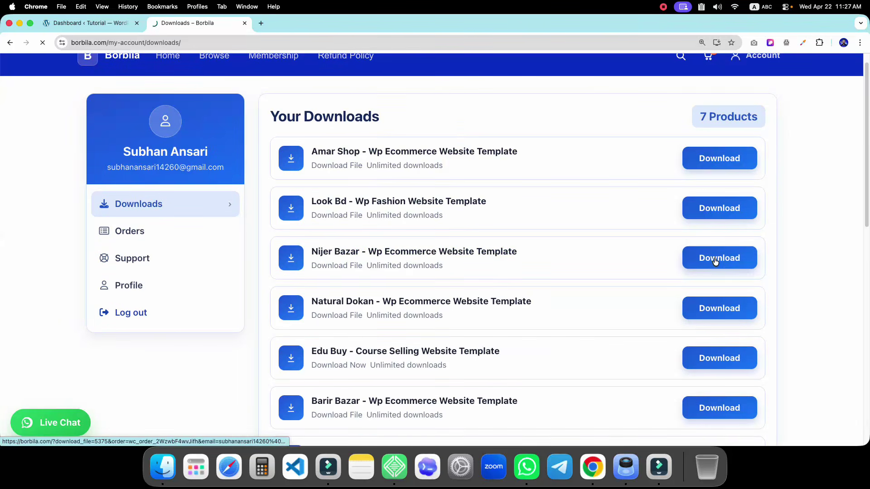
left_click(826, 42)
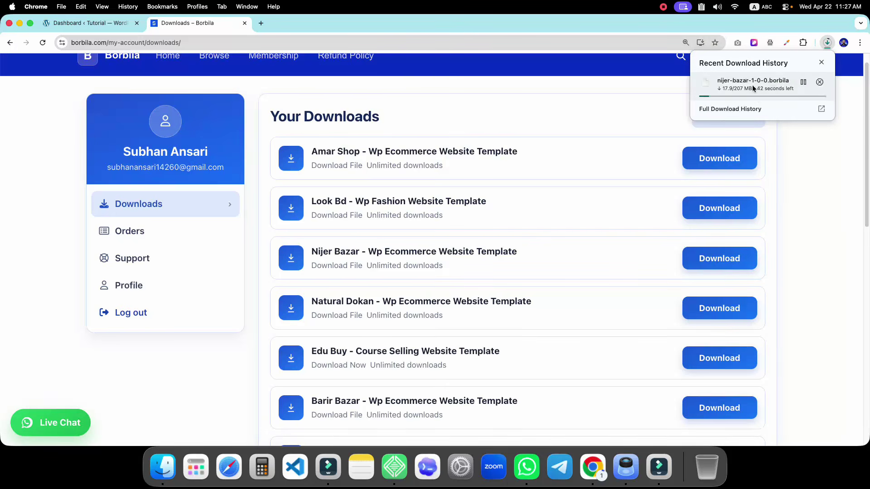
left_click(797, 188)
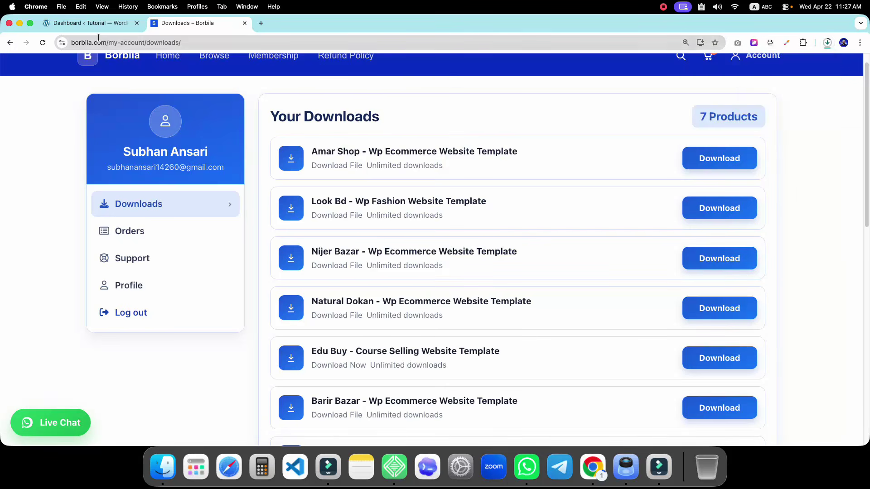
Open the Import Plugin page from the Borbila site footer and download the free import plugin.
scroll(171, 230, "up", 1)
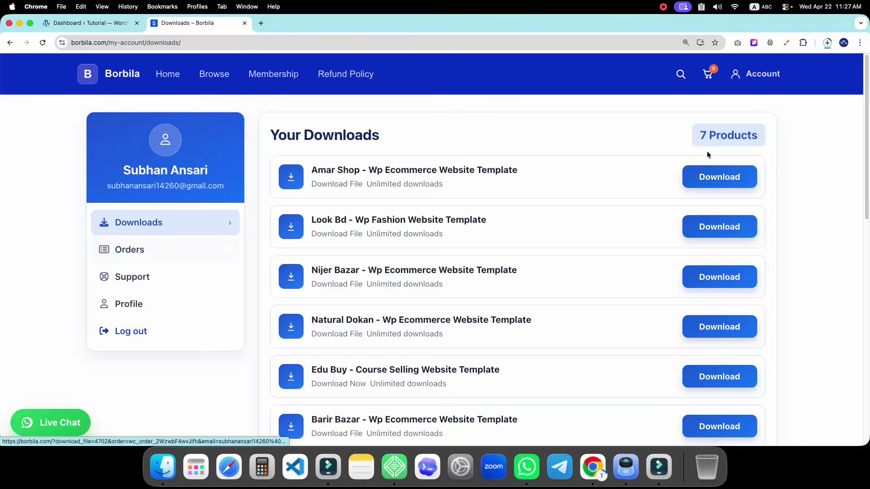
scroll(222, 210, "down", 12)
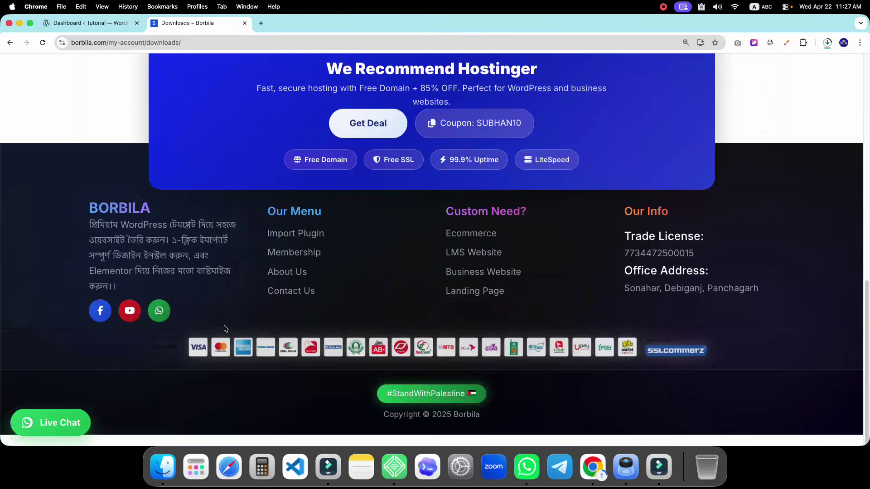
left_click(294, 239)
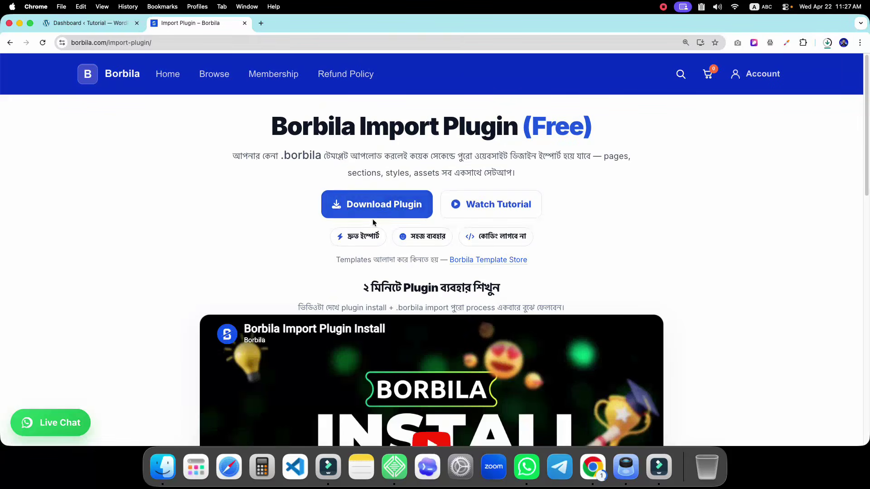
left_click(387, 209)
left_click(827, 42)
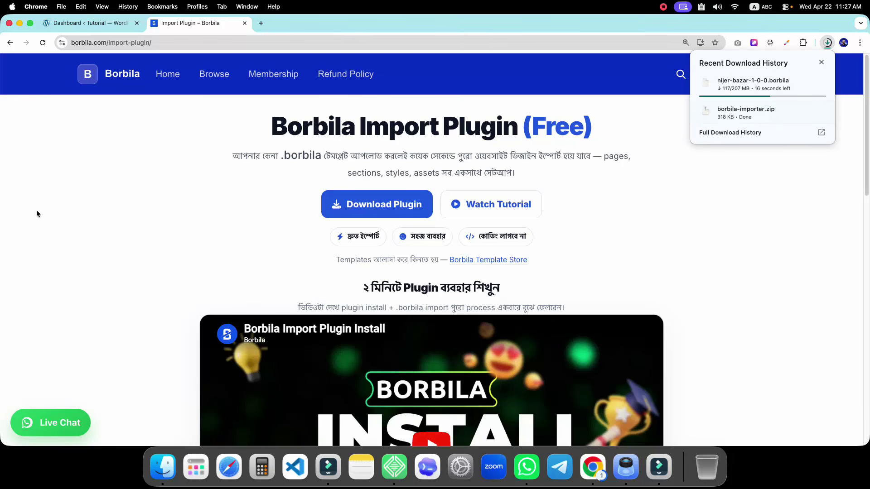
left_click(204, 200)
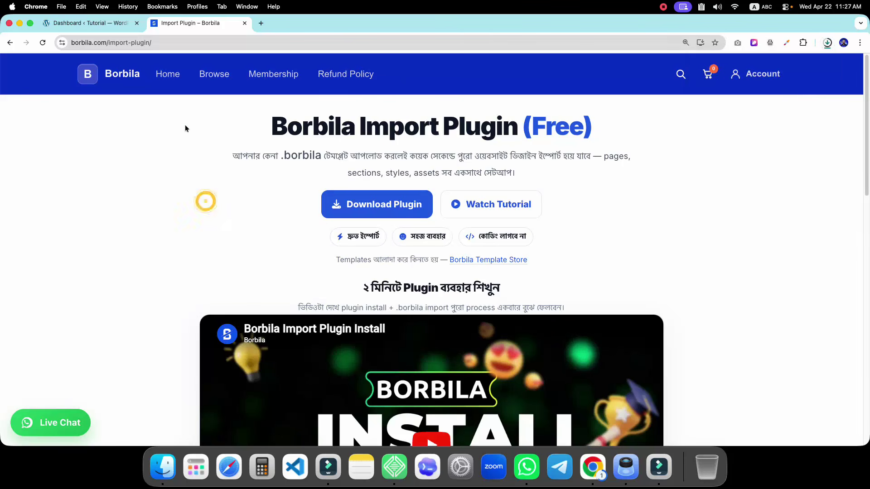
Upload borbila-importer.zip from the Downloads folder as a new plugin in the WordPress dashboard, install it and activate it.
left_click(77, 27)
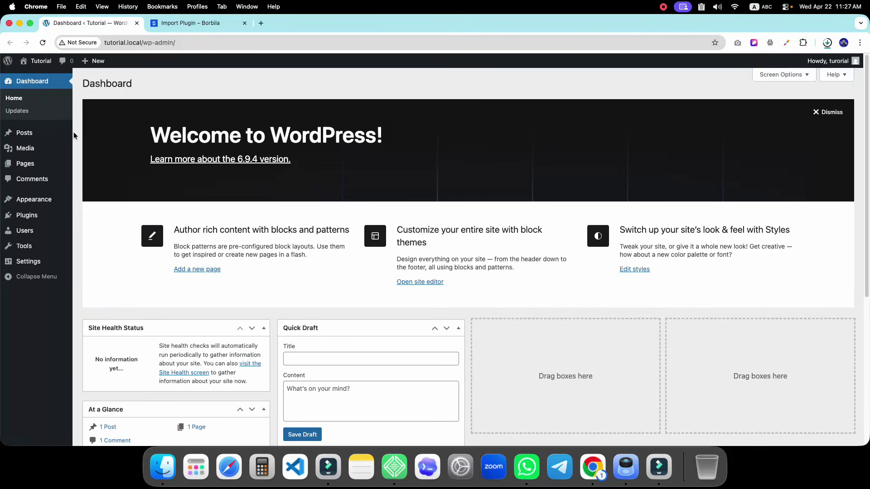
left_click(25, 218)
left_click(148, 85)
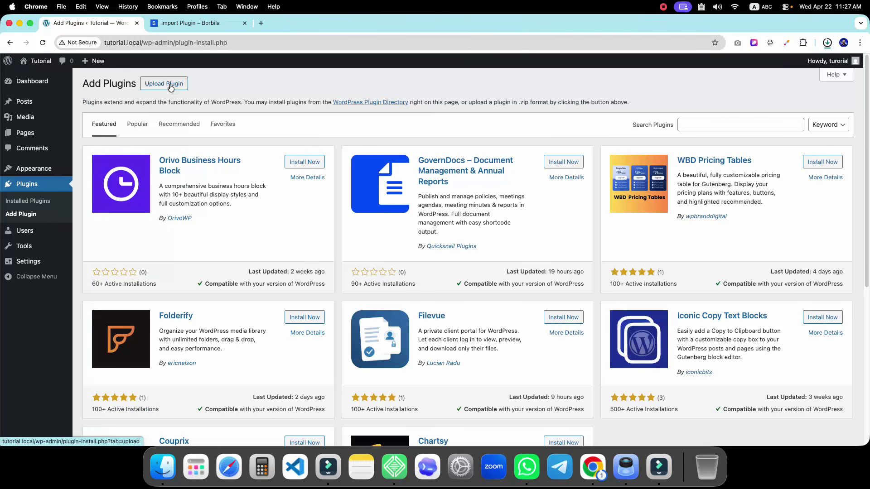
left_click(170, 86)
left_click(399, 163)
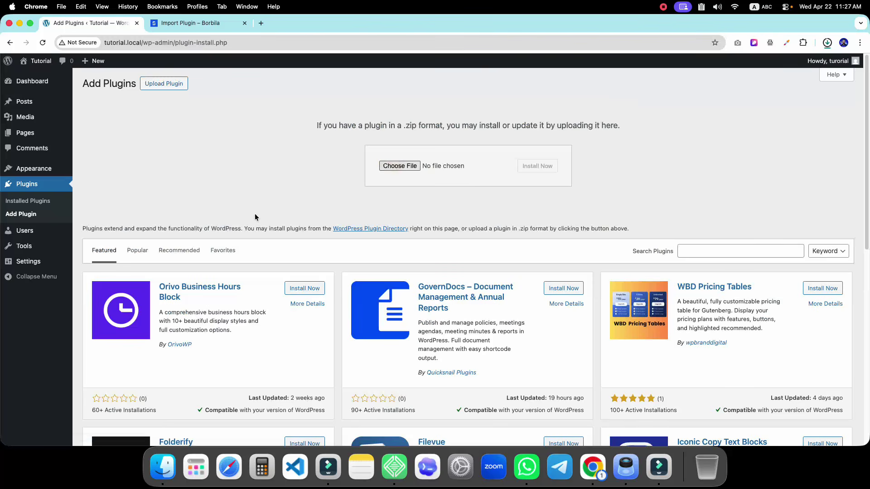
left_click(231, 126)
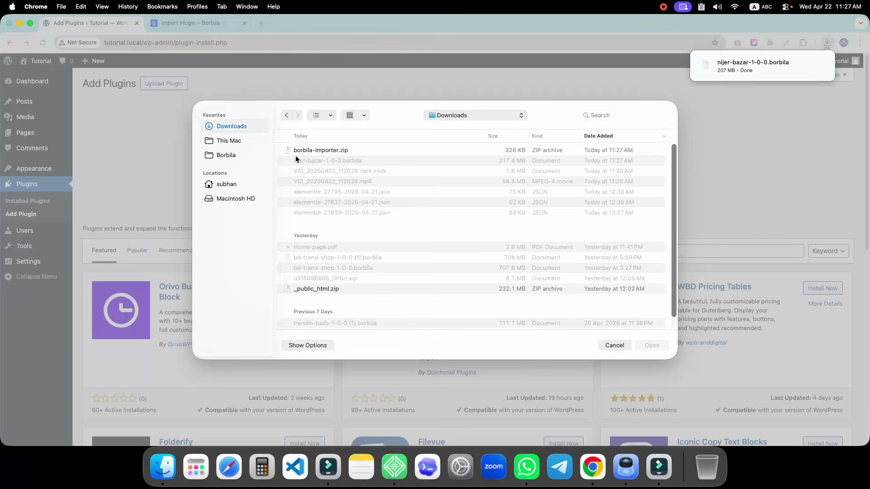
left_click(313, 150)
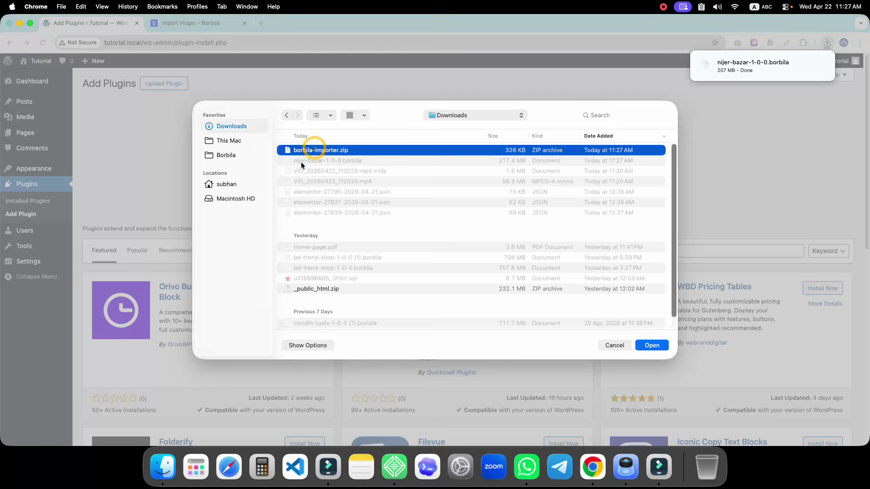
left_click(655, 349)
left_click(534, 172)
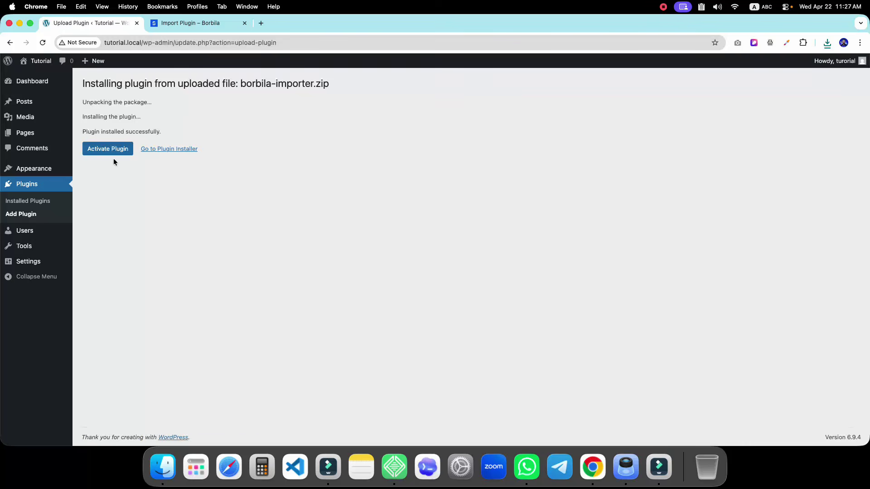
left_click(107, 150)
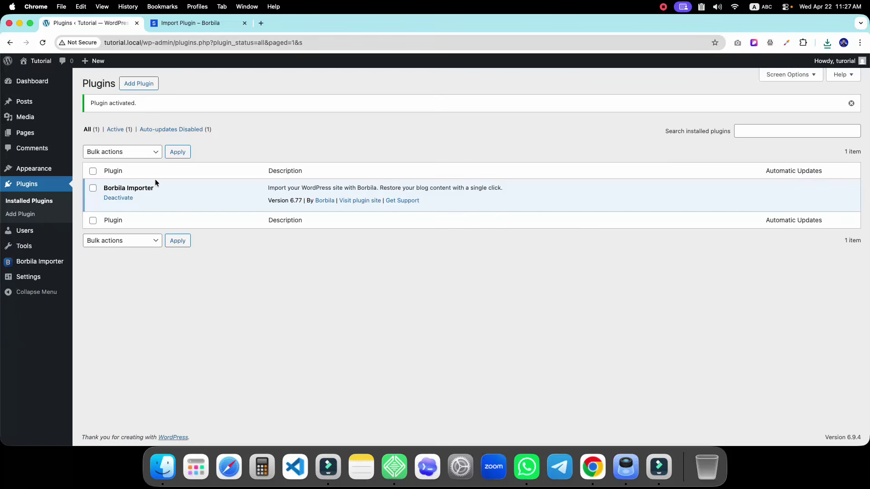
Upload nijer-bazar-1-0-0.borbila from the Downloads folder into Borbila Importer and proceed through the website details to finalizing the import.
left_click(39, 263)
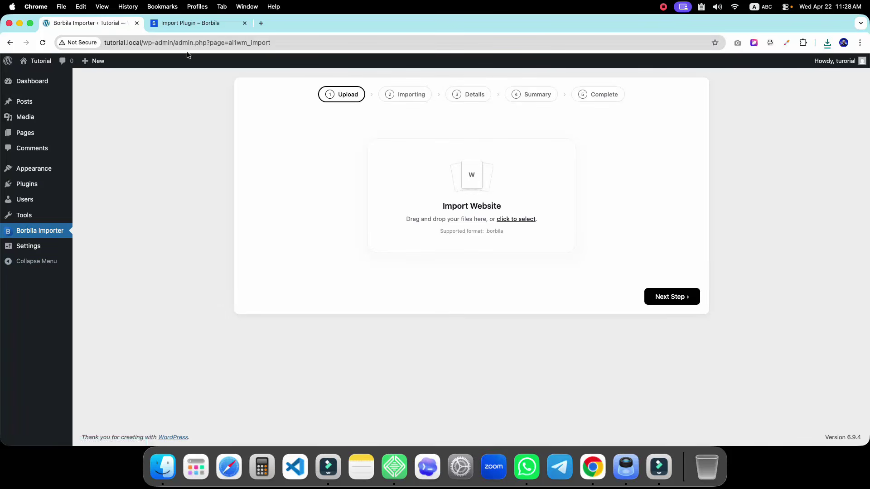
left_click(186, 25)
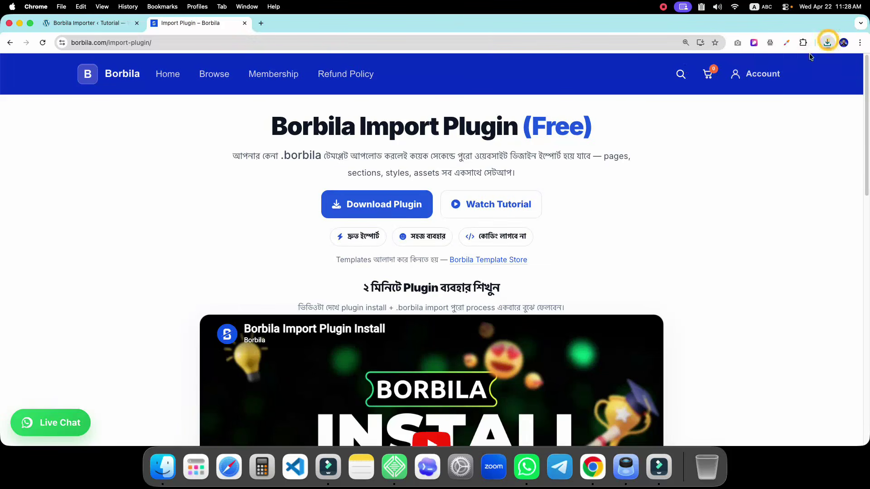
left_click(827, 42)
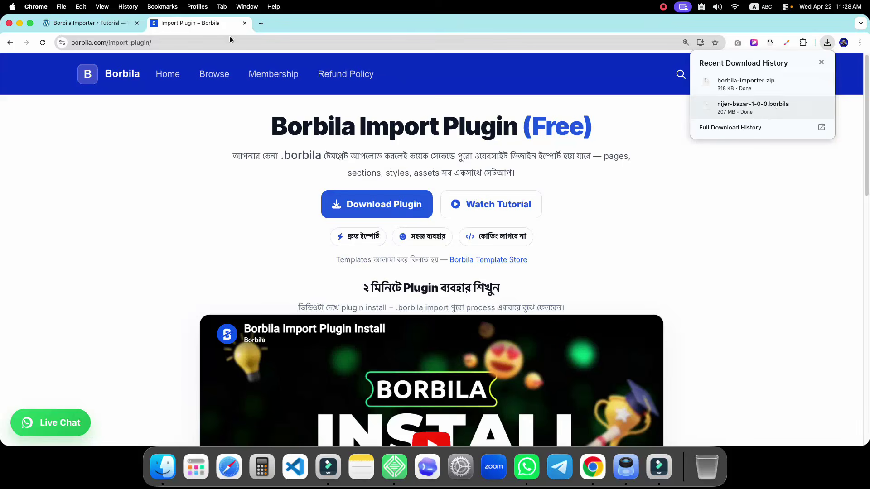
left_click(86, 22)
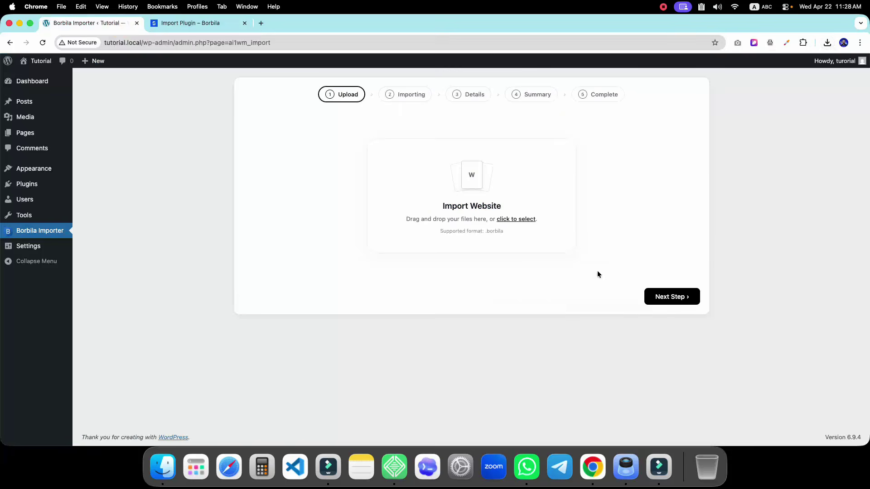
left_click(438, 185)
left_click(299, 162)
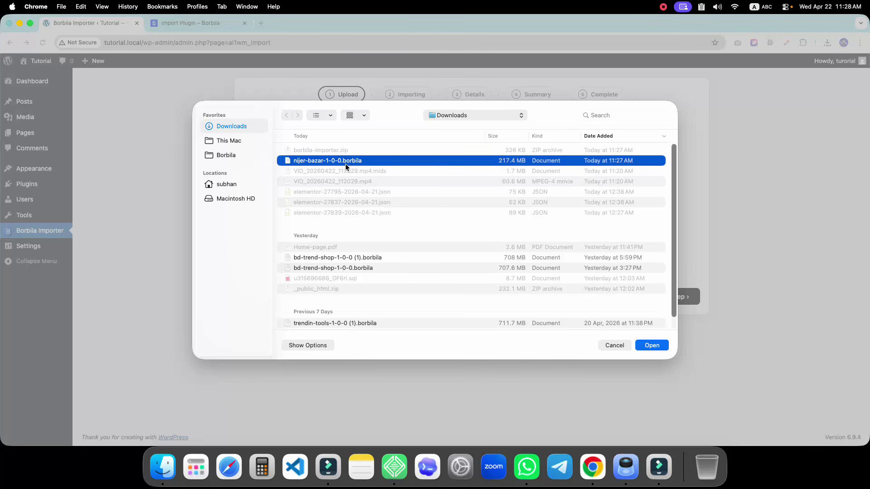
left_click(648, 343)
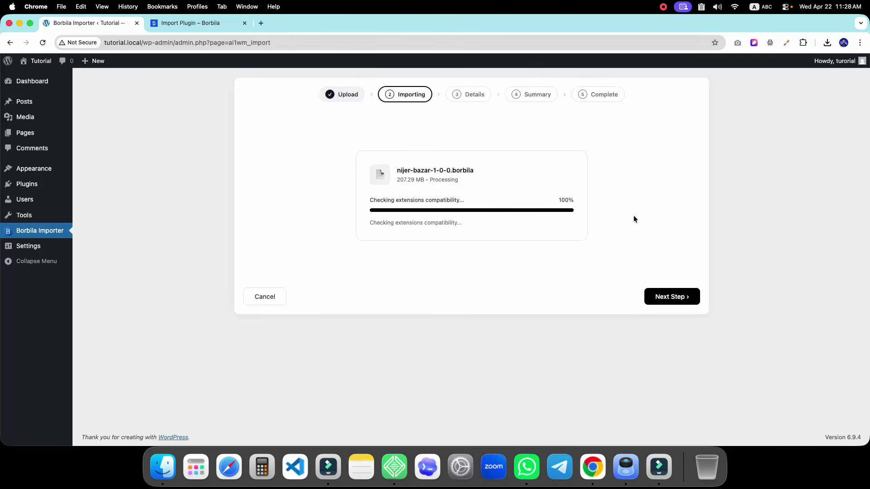
left_click(658, 297)
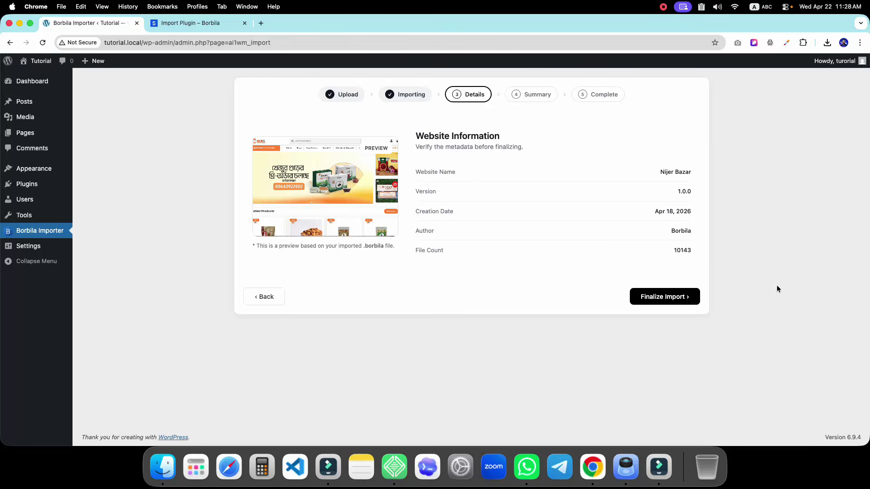
left_click(656, 295)
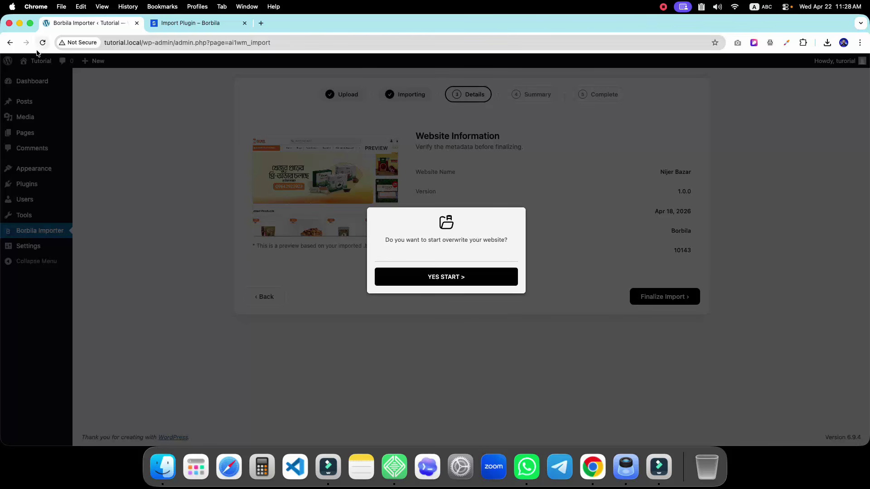
Open tutorial.local in a new browser tab and look over the site's front page before the import.
left_click_drag(140, 42, 83, 40)
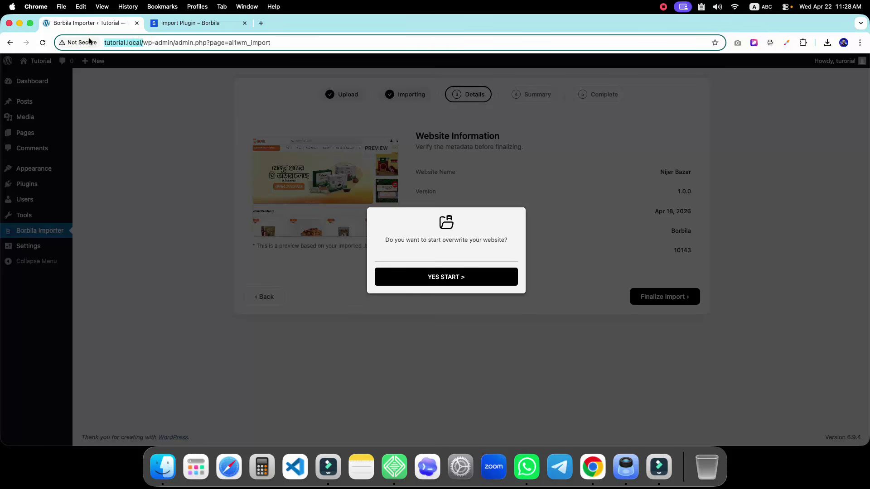
key("super+c")
left_click(261, 23)
key("super+v")
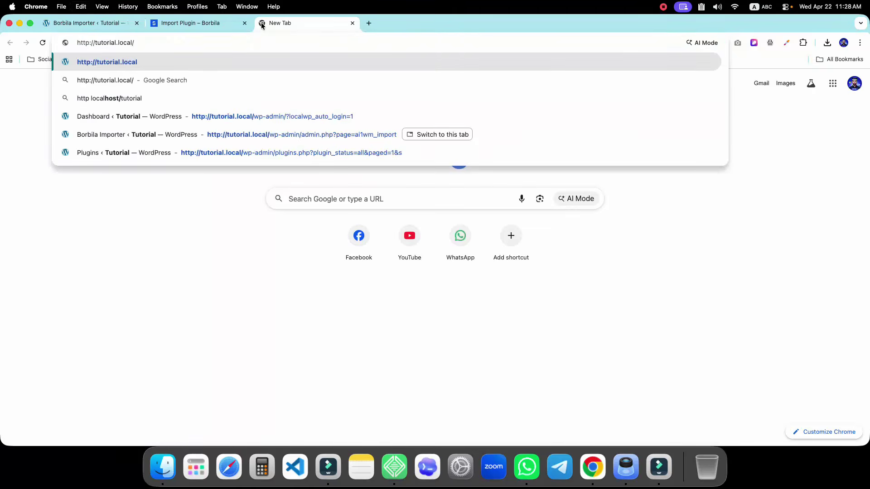
key("Return")
scroll(362, 281, "down", 3)
scroll(405, 317, "up", 3)
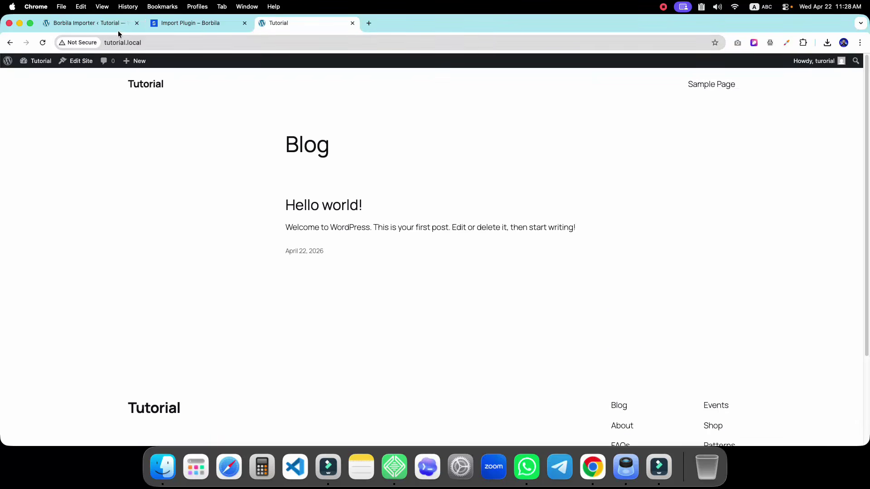
scroll(446, 265, "down", 3)
scroll(495, 279, "up", 3)
Return to the importer, confirm overwriting the website, and go back to the WordPress dashboard once the import completes.
left_click(101, 23)
left_click(474, 283)
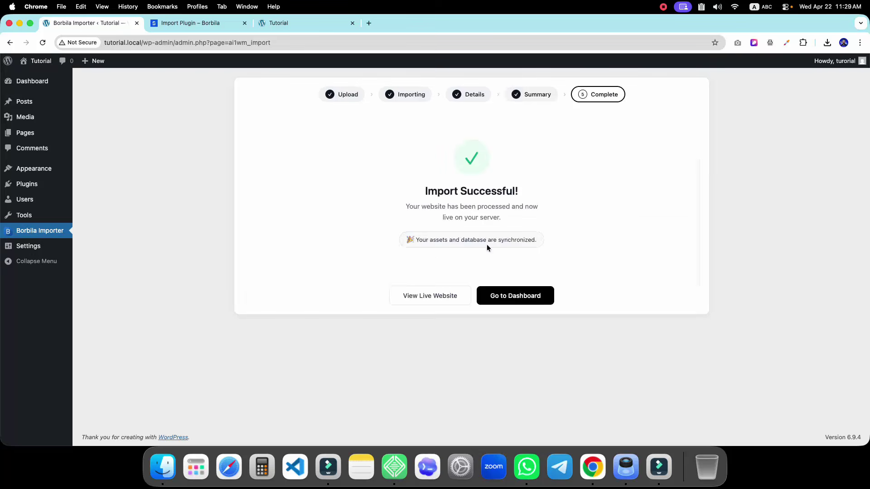
left_click(33, 81)
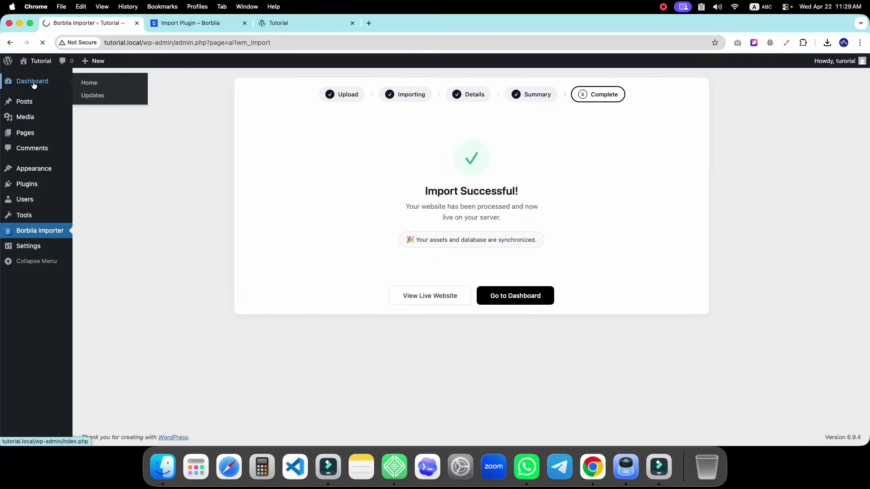
Open the installed plugins list and look through the plugins that came with the template.
mouse_move(67, 199)
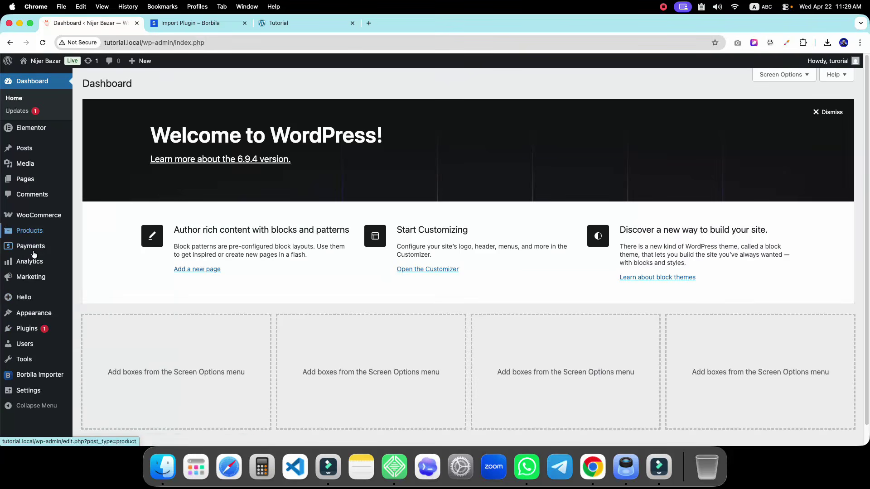
left_click(25, 329)
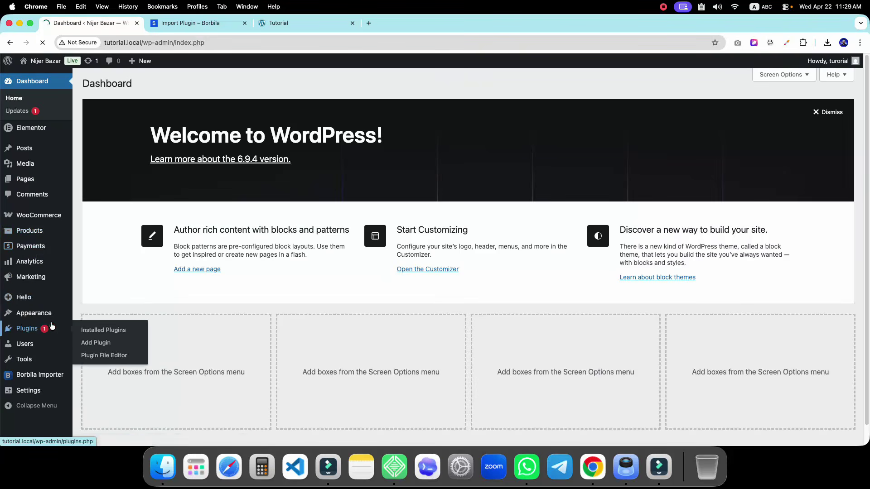
scroll(110, 227, "down", 3)
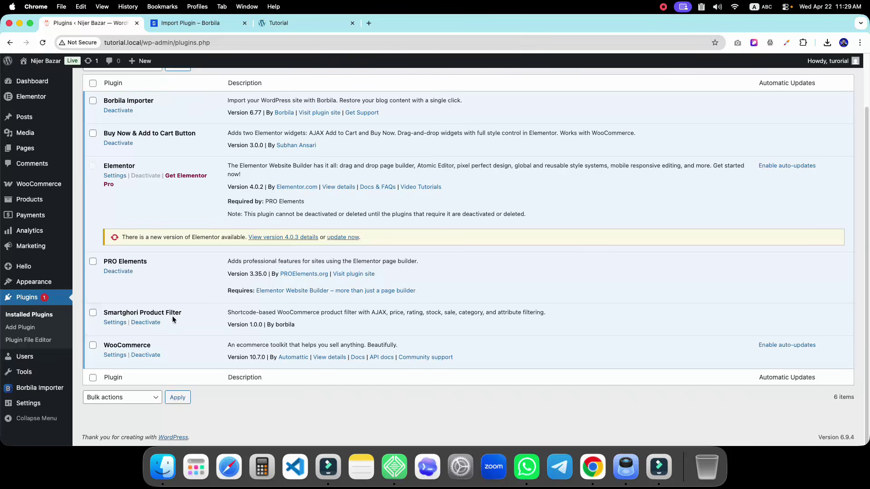
scroll(103, 265, "up", 3)
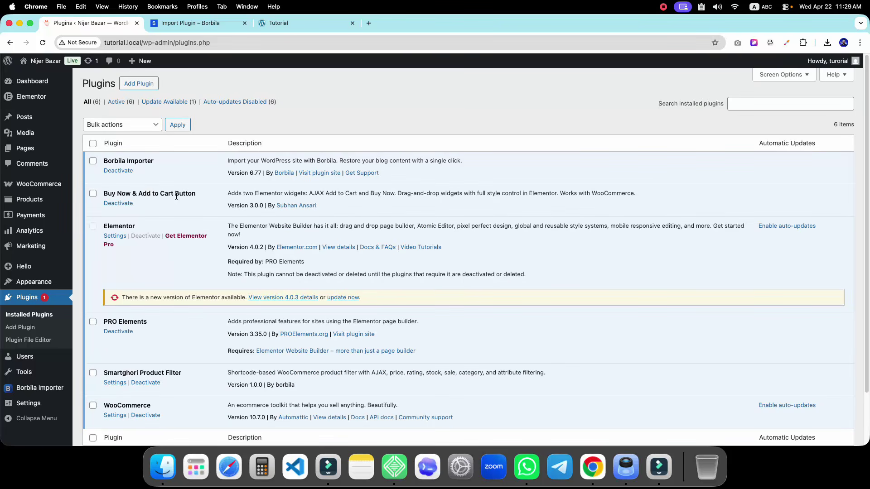
Deactivate the Borbila Importer plugin and delete it, confirming the deletion.
left_click(131, 175)
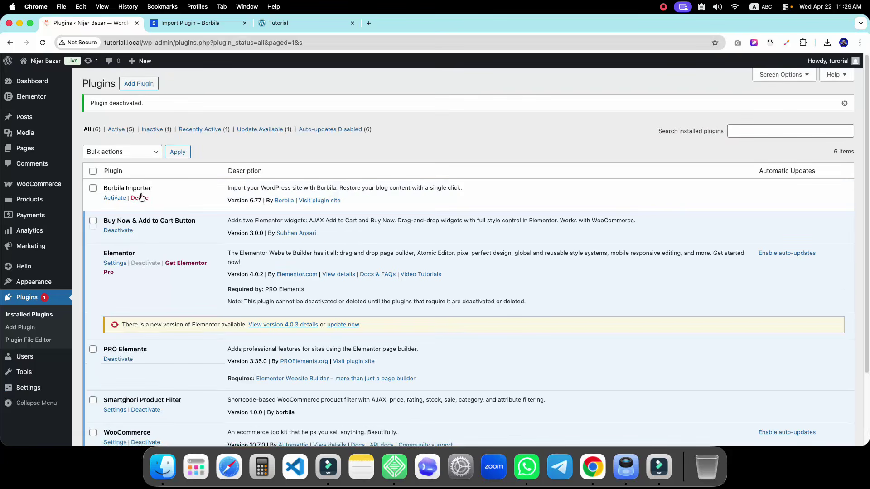
left_click(140, 197)
left_click(510, 109)
scroll(168, 244, "down", 3)
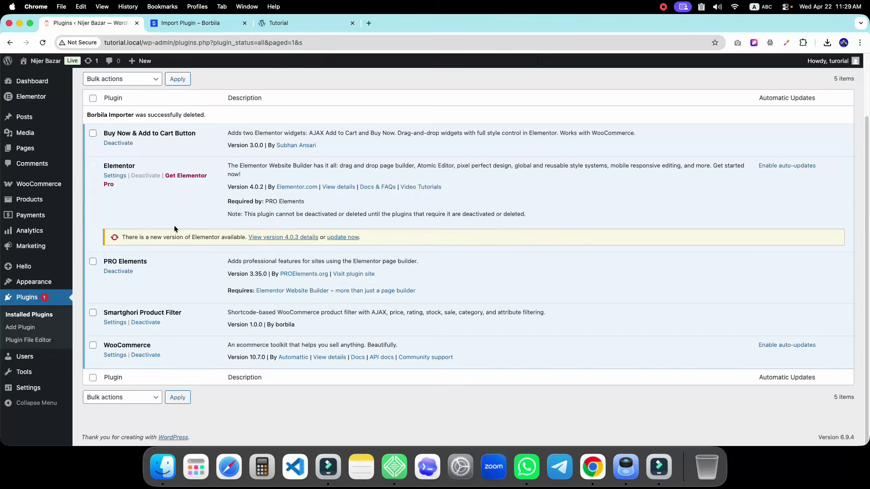
Reload the site's front page in its own browser tab and look through the imported storefront.
left_click(272, 25)
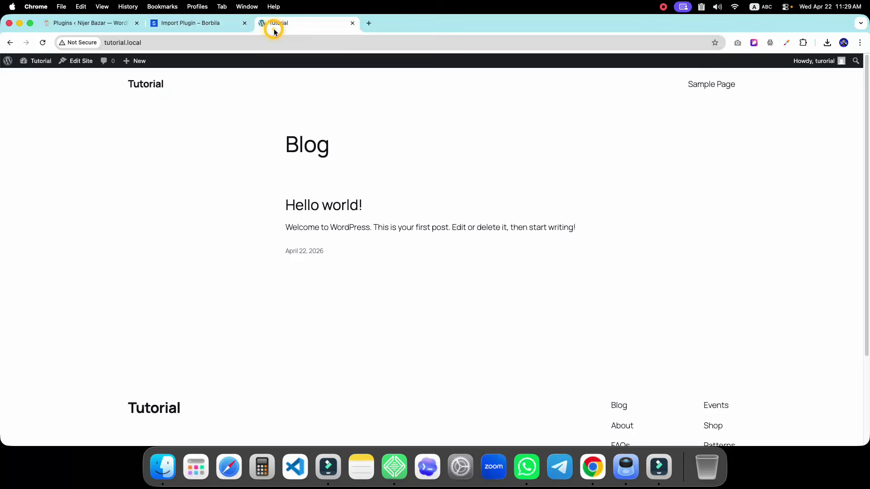
left_click(43, 43)
scroll(421, 271, "down", 10)
scroll(421, 271, "up", 3)
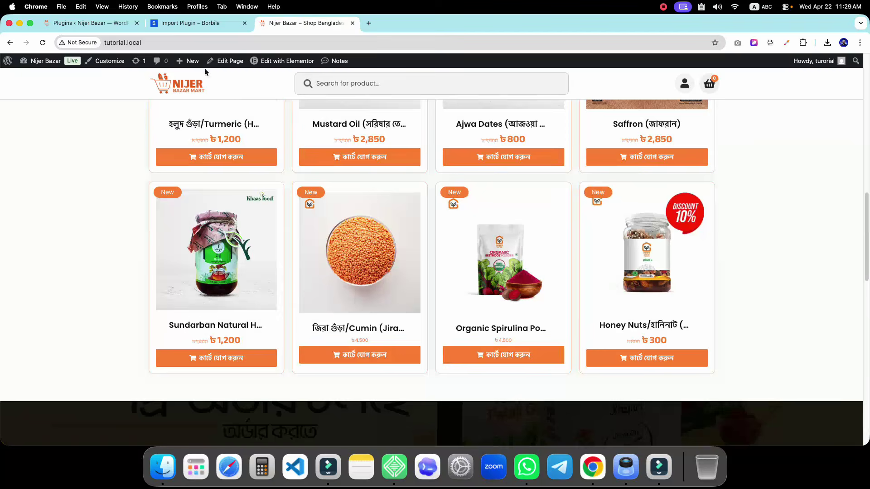
Open the installed themes list in the WordPress dashboard and check the details of the active Borbila theme.
left_click(86, 23)
mouse_move(45, 282)
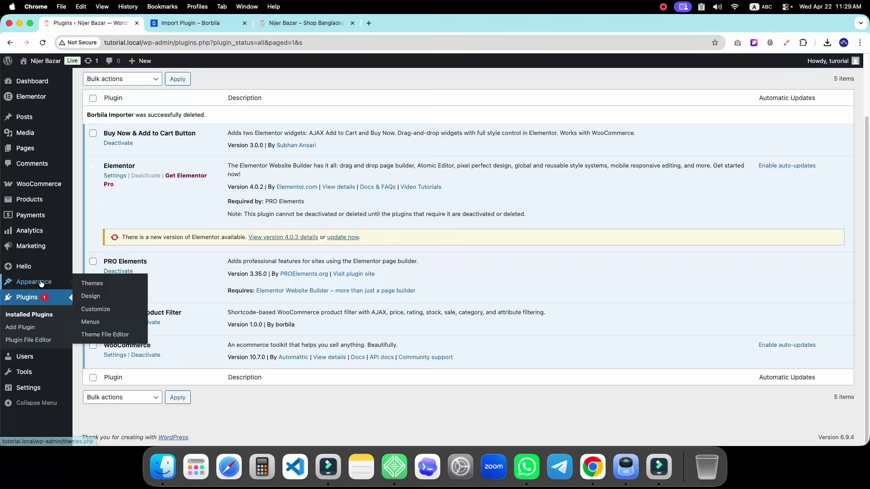
left_click(96, 282)
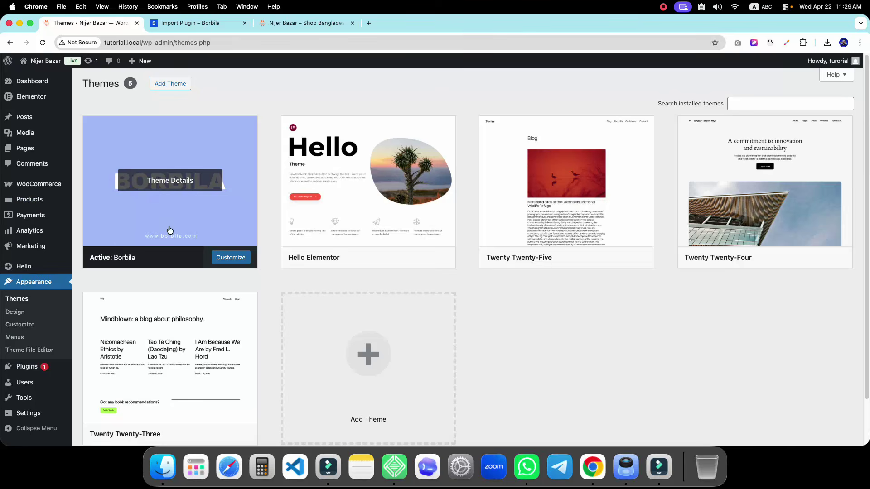
left_click(181, 219)
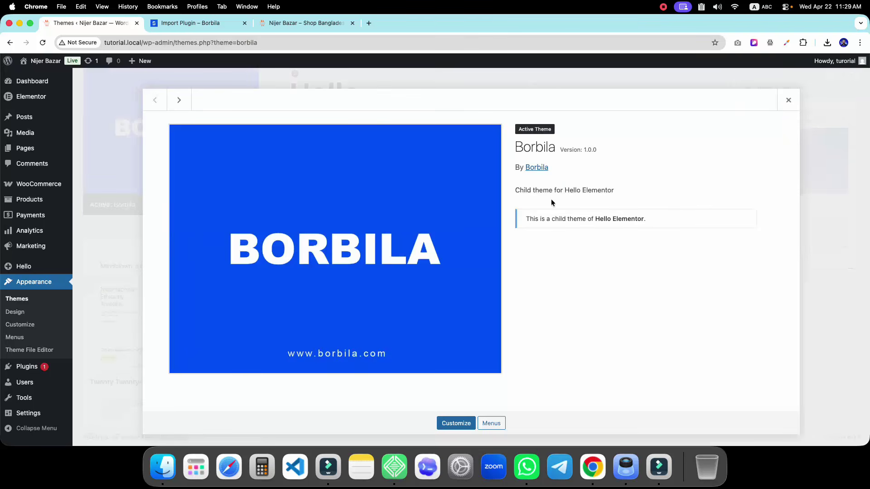
left_click_drag(544, 221, 586, 219)
left_click(788, 99)
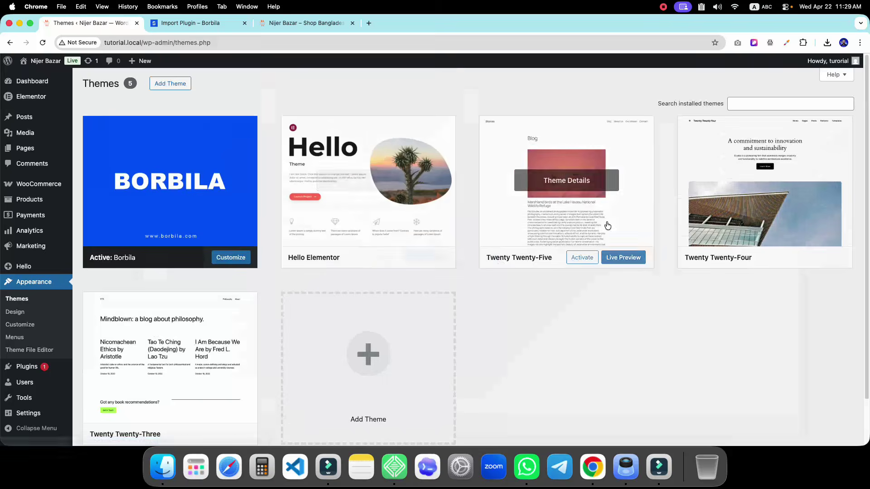
Delete the unused Twenty Twenty-Five, Twenty Twenty-Four and Twenty Twenty-Three themes, confirming each deletion.
left_click(526, 317)
left_click(511, 423)
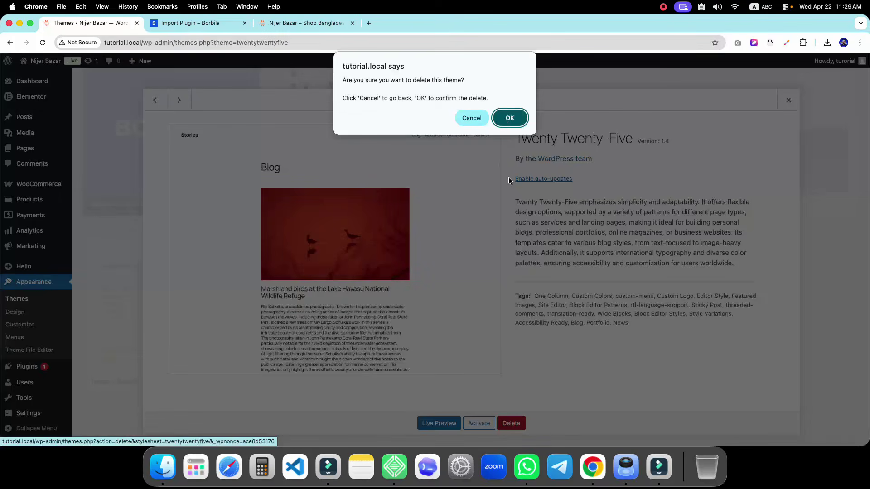
left_click(508, 119)
left_click(584, 159)
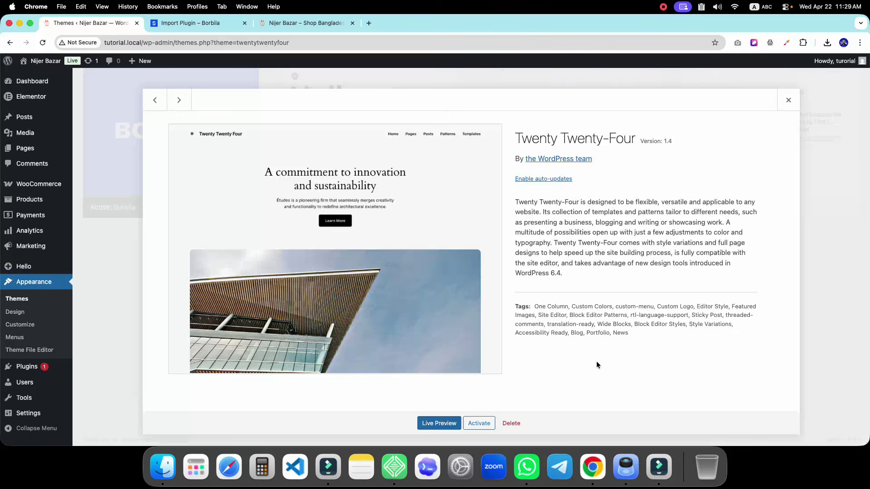
left_click(511, 424)
left_click(510, 119)
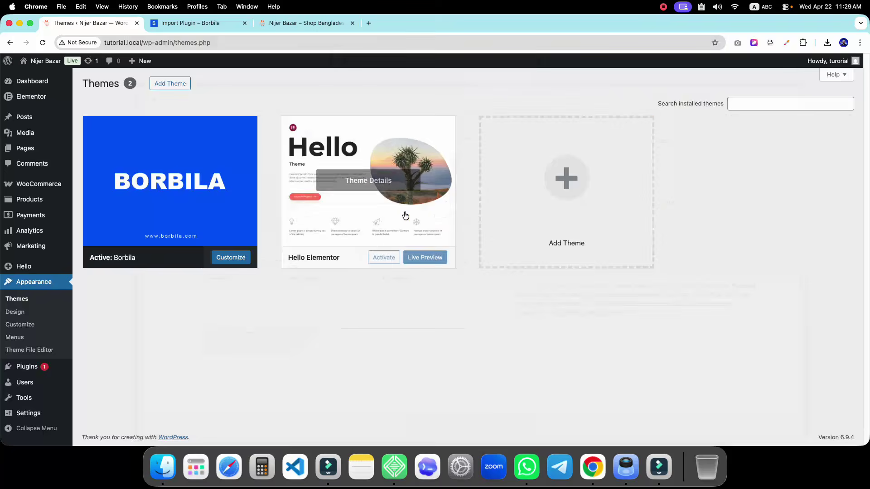
View the details of the remaining Hello Elementor and Borbila themes, closing each one.
left_click(403, 214)
left_click(788, 100)
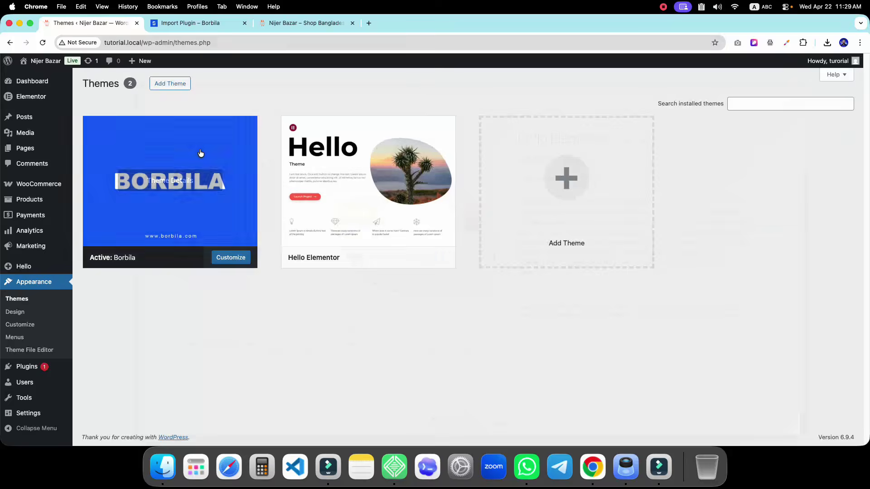
left_click(200, 151)
left_click(788, 99)
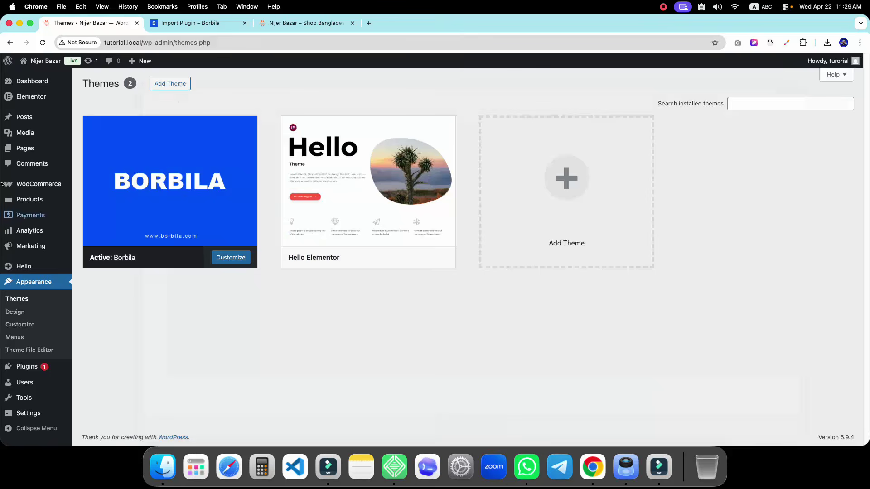
Return to the live site and look over the home page and the account's Orders and Addresses pages.
left_click(306, 23)
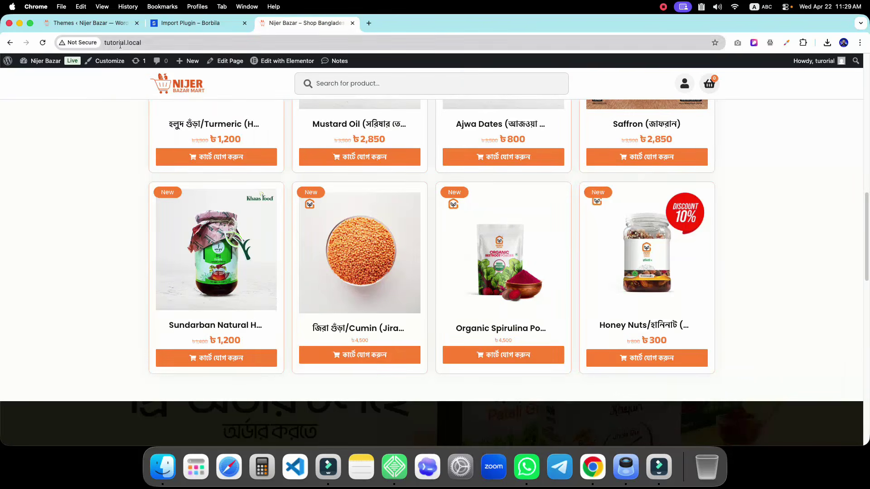
scroll(370, 277, "down", 16)
scroll(474, 322, "up", 20)
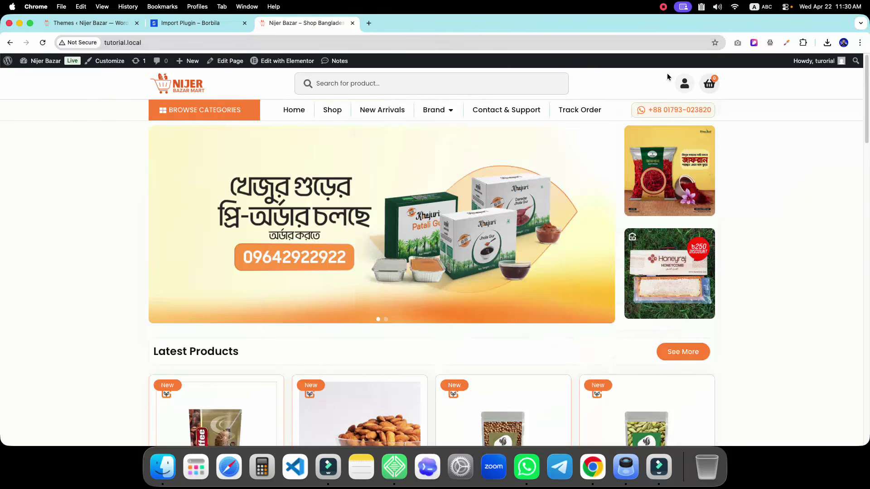
left_click(684, 84)
left_click(242, 315)
left_click(219, 340)
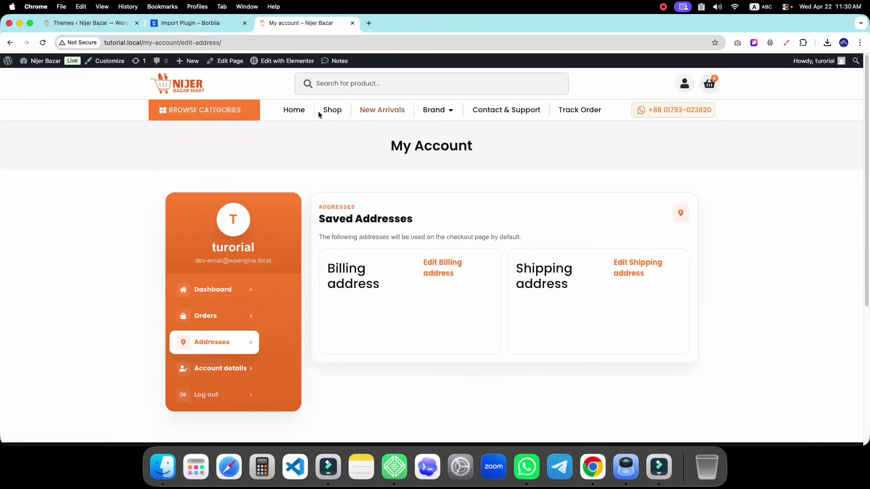
Look through the Shop page with its product filters and open the Maccoffee Gold 95gm product page.
left_click(335, 112)
scroll(212, 343, "down", 5)
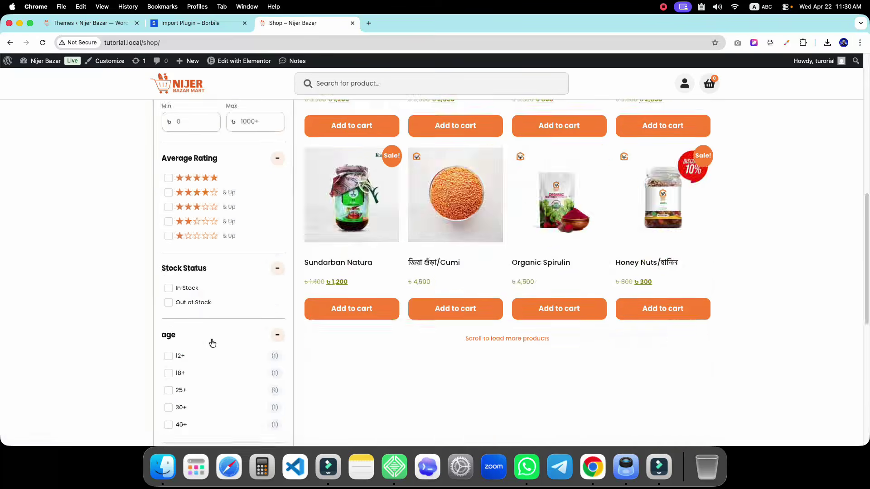
scroll(296, 338, "up", 5)
left_click(360, 248)
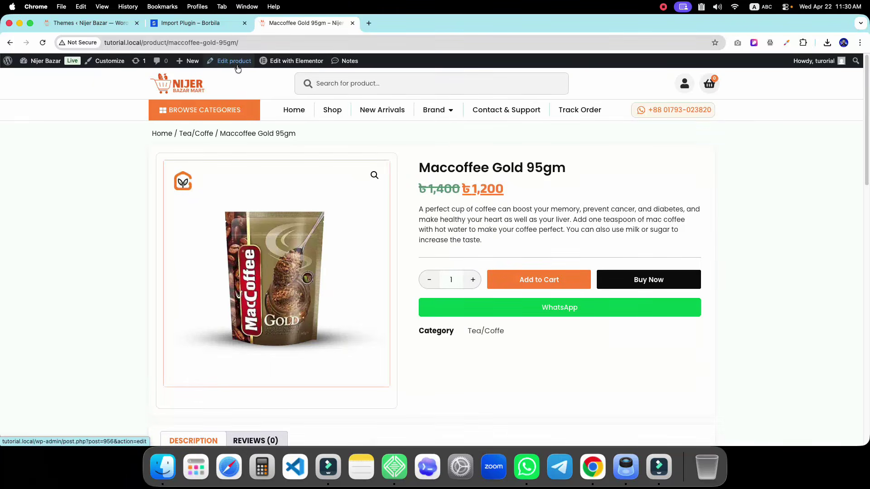
mouse_move(289, 66)
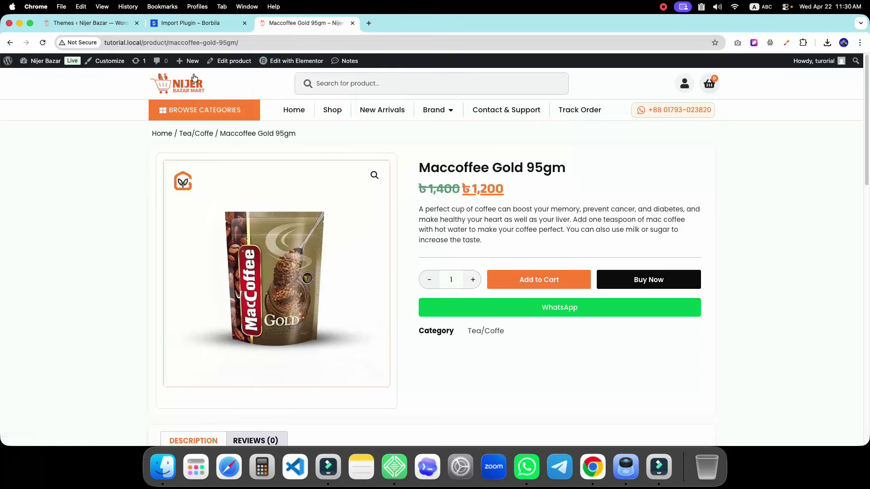
Go back to the store's home page and examine it from the banner down to the footer.
left_click(194, 78)
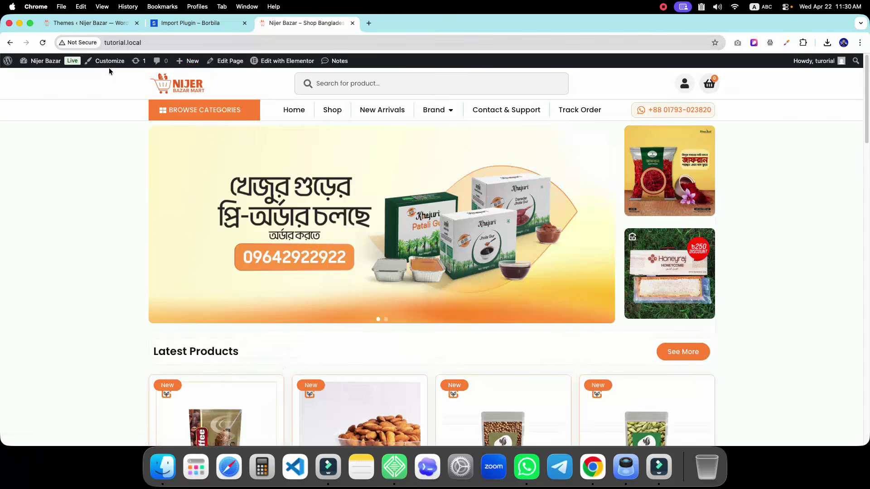
scroll(94, 316, "down", 15)
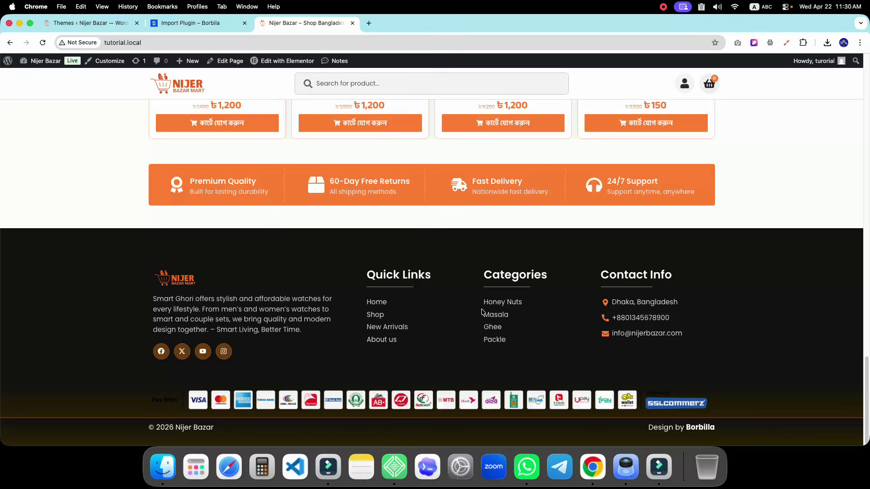
scroll(318, 339, "up", 15)
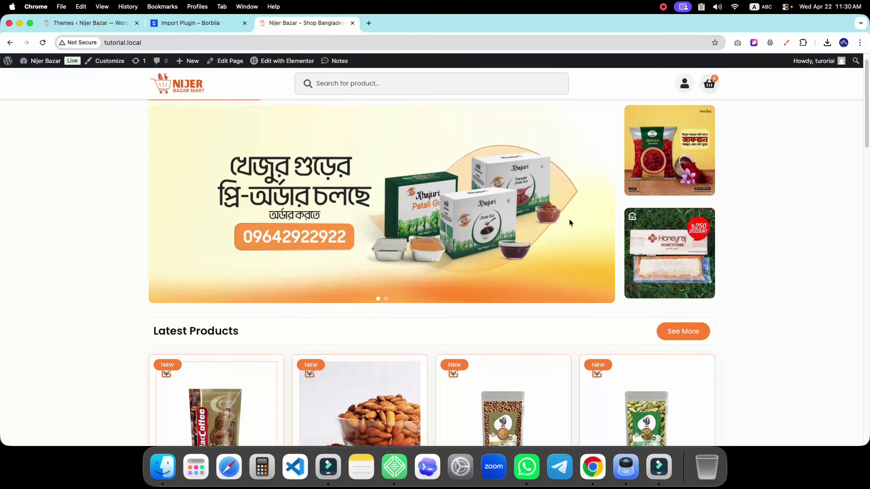
scroll(315, 224, "down", 10)
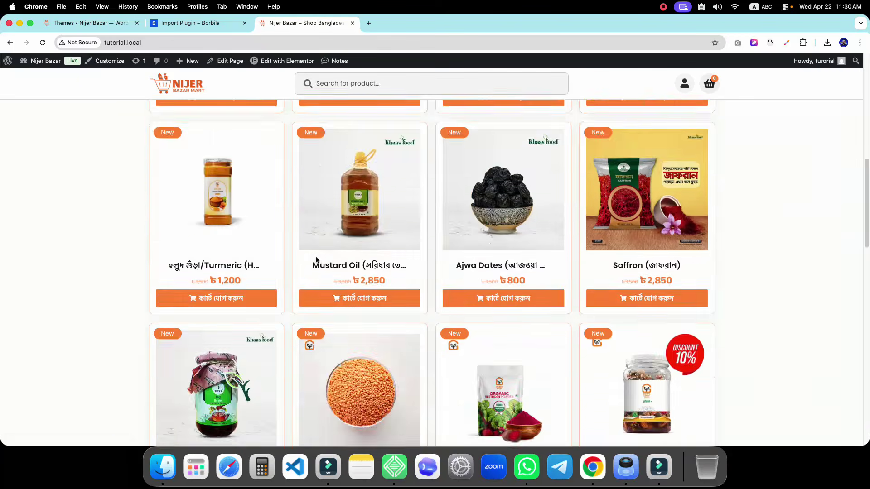